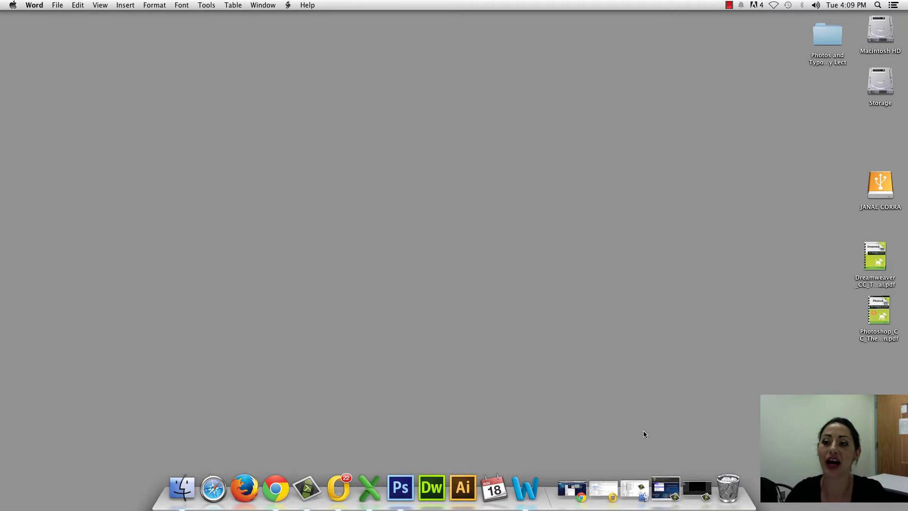
- Box-select the folder and disks, then the USB drive and two PDFs; browse menu bar menus
left_click_drag(755, 40, 899, 142)
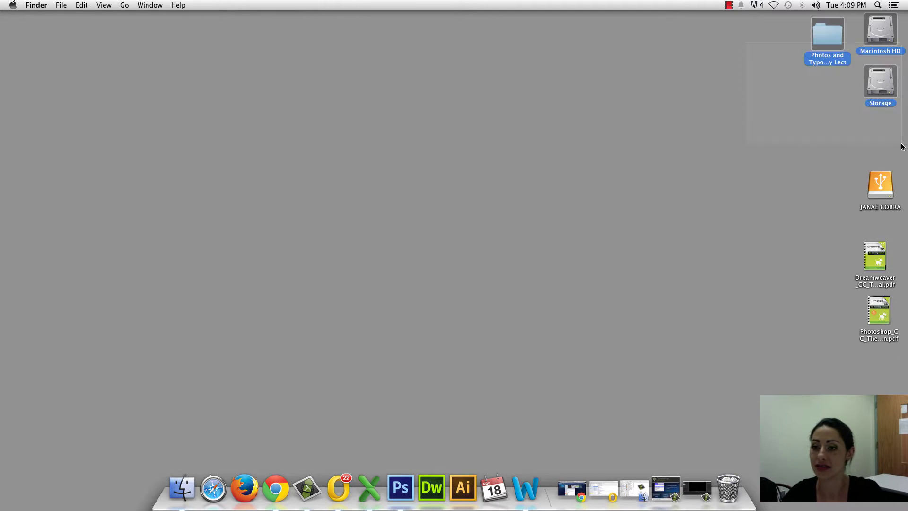
left_click_drag(750, 131, 905, 410)
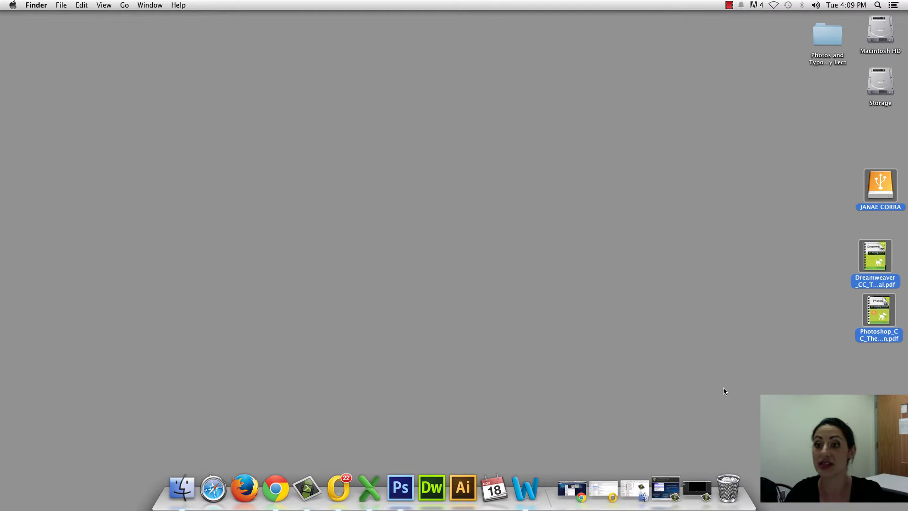
left_click(12, 5)
left_click(215, 4)
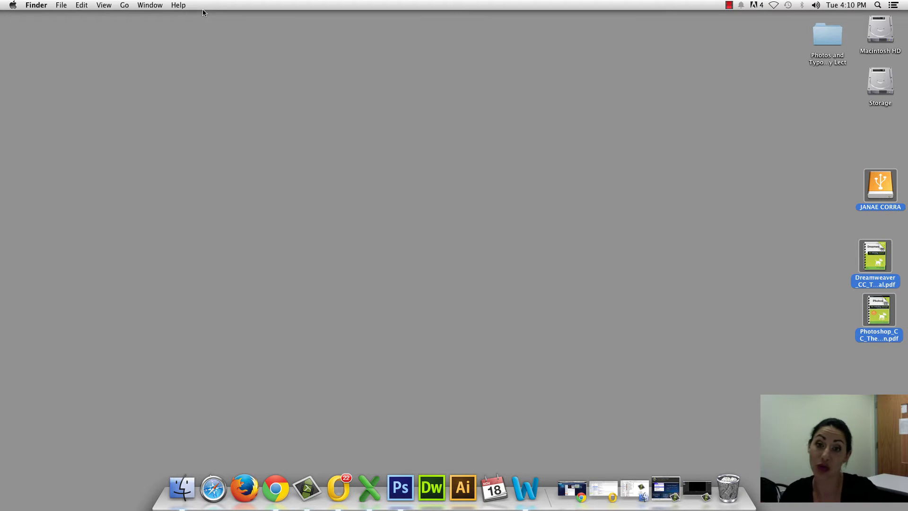
- Clear the desktop selection, then show and dismiss the desktop shortcut menu
left_click(185, 142)
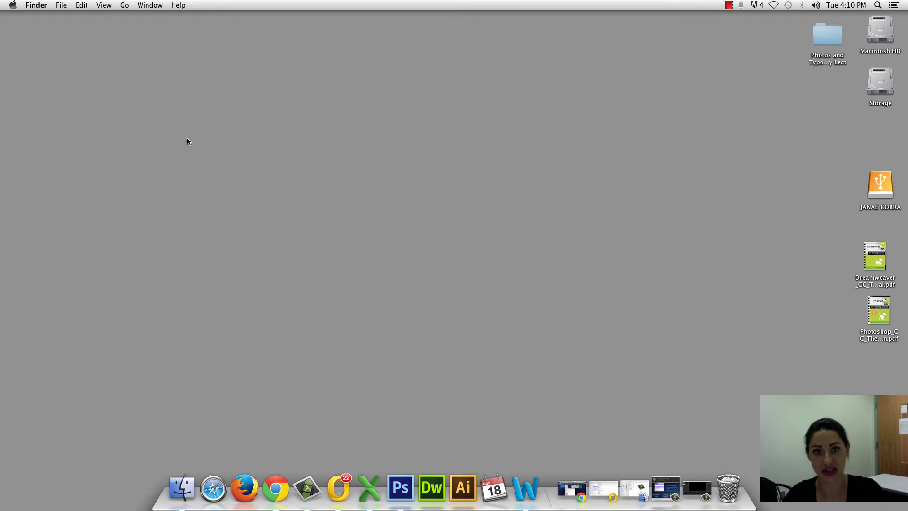
left_click(373, 141, "ctrl")
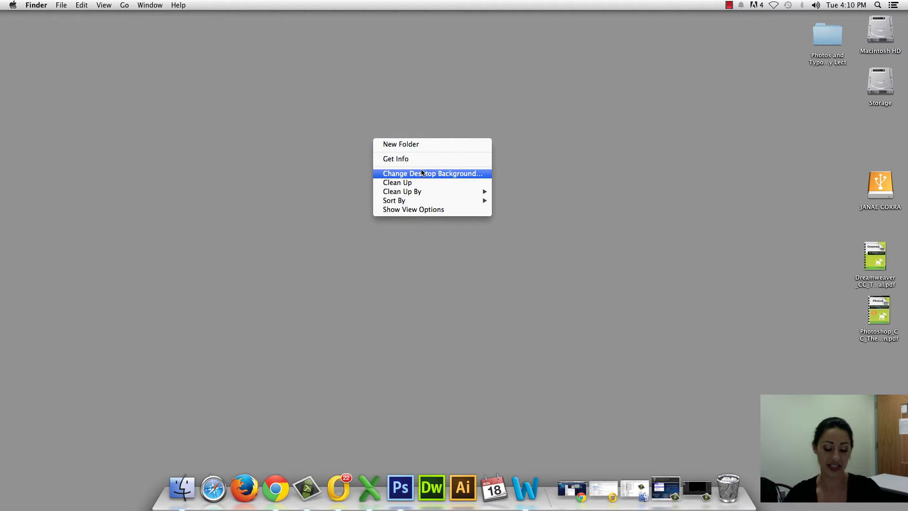
left_click(350, 143)
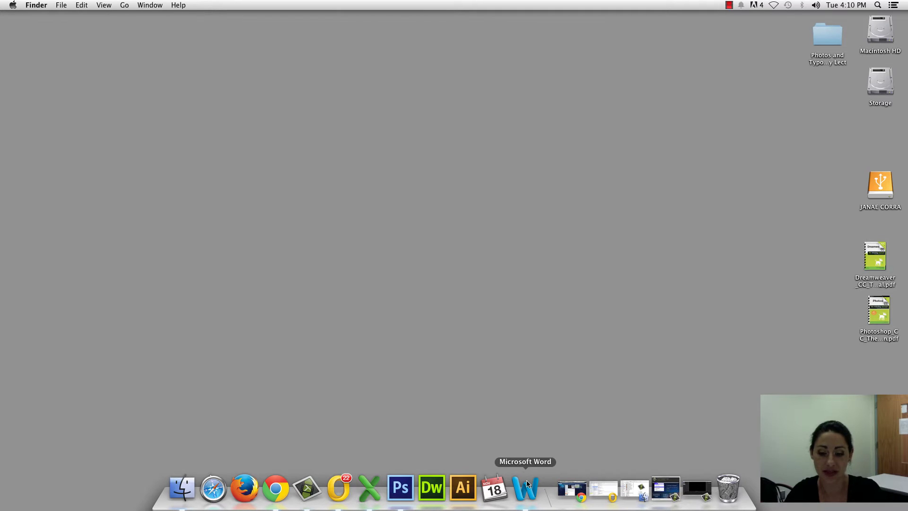
- Drag Calendar out of the Dock until it disappears, raising the volume along the way
left_click_drag(381, 426, 483, 487)
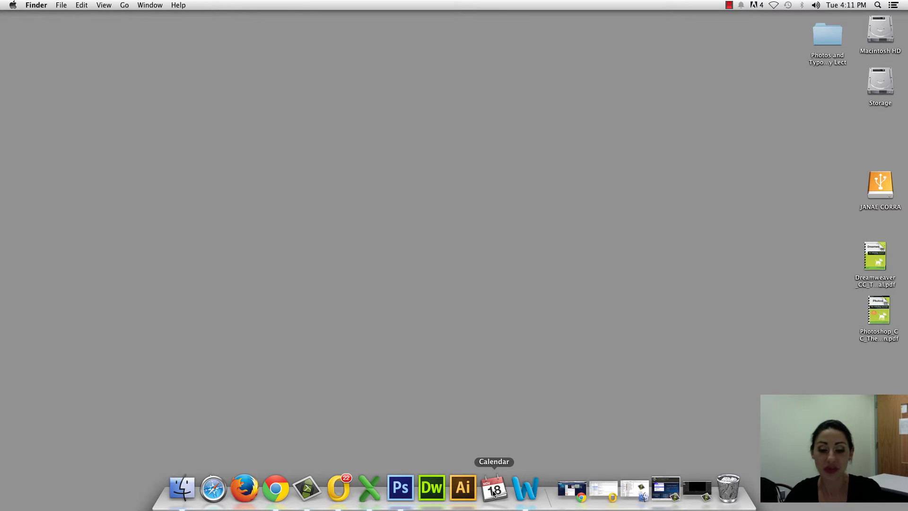
mouse_move(492, 490)
left_mouse_down()
mouse_move(505, 429)
mouse_move(488, 313)
mouse_move(491, 411)
mouse_move(552, 313)
mouse_move(466, 324)
mouse_move(466, 355)
mouse_move(495, 349)
left_mouse_up()
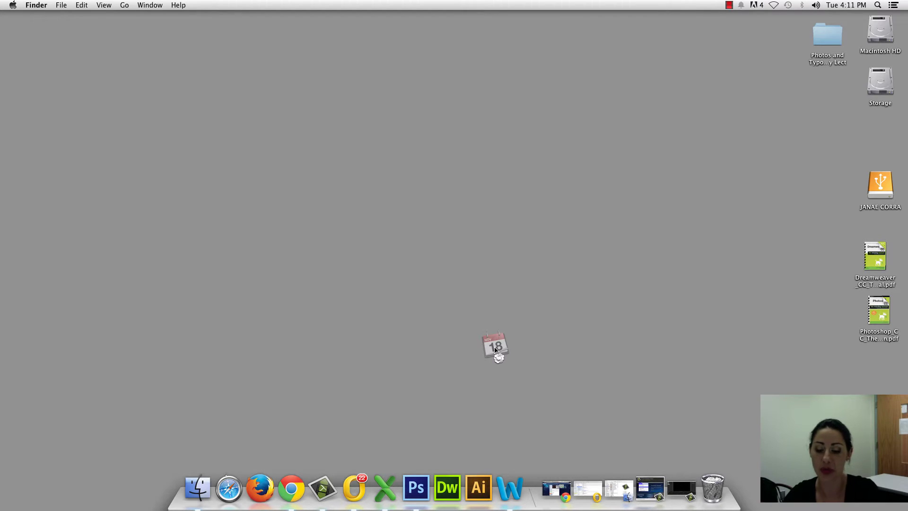
key("XF86AudioRaiseVolume")
key("XF86AudioRaiseVolume")
left_click_drag(495, 346, 495, 347)
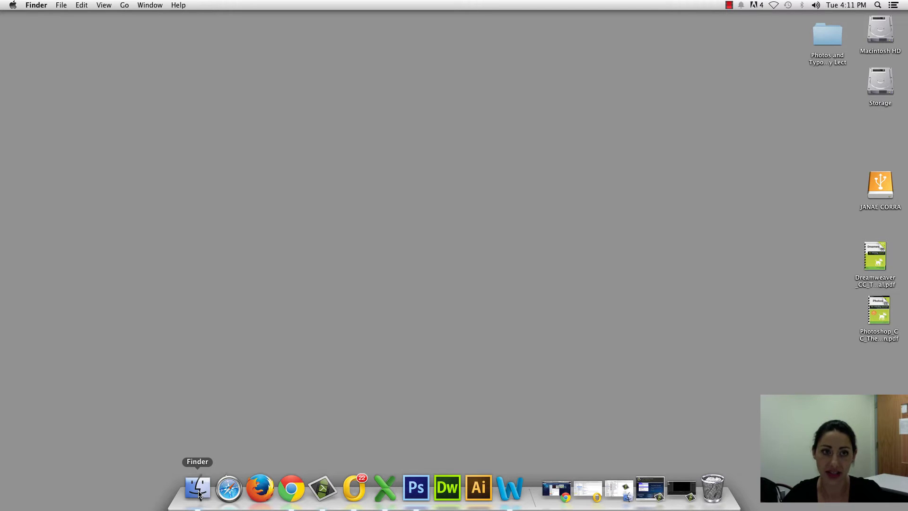
- Open the Applications folder window, moving it top-left and enlarging it
left_click(200, 495)
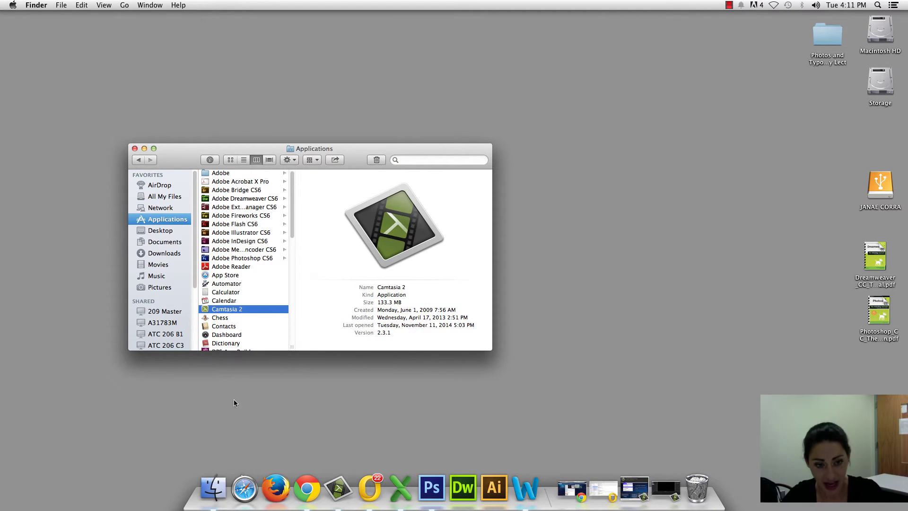
left_click_drag(369, 149, 317, 55)
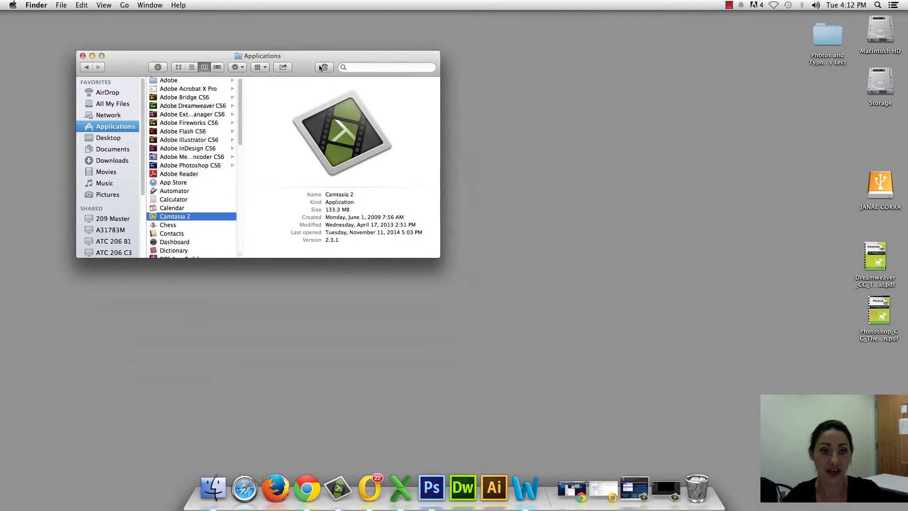
left_click_drag(438, 254, 528, 401)
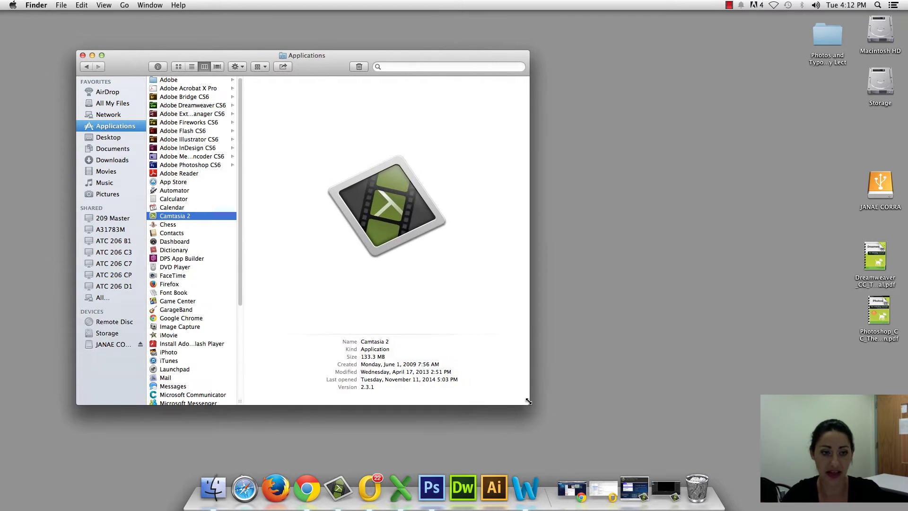
left_click_drag(240, 121, 231, 226)
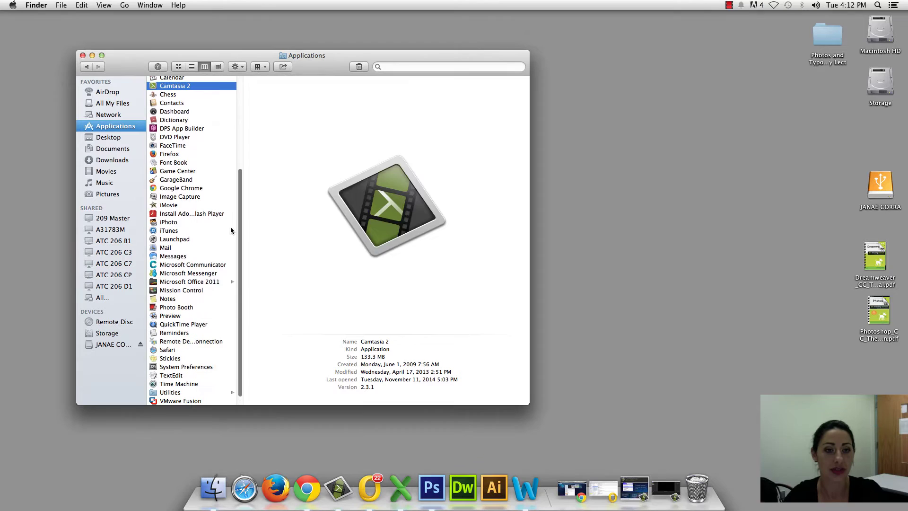
scroll(231, 227, "up", 2)
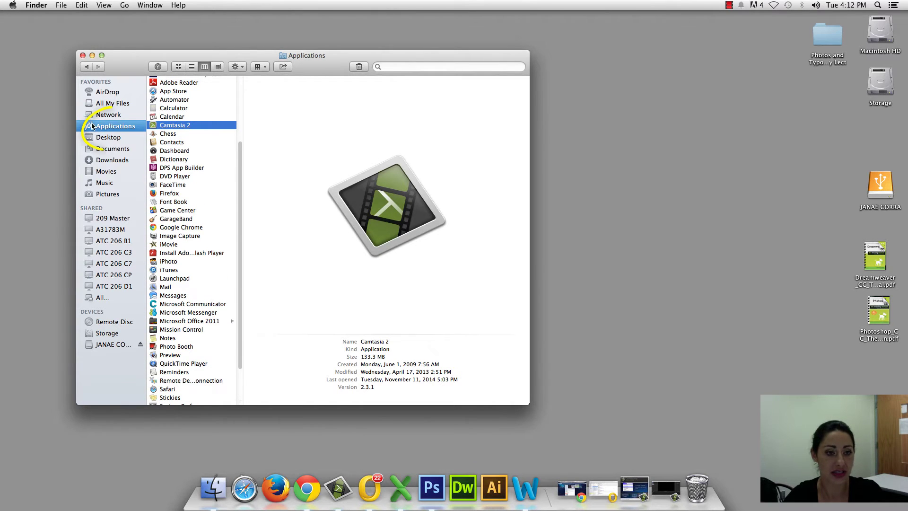
left_click_drag(241, 197, 240, 114)
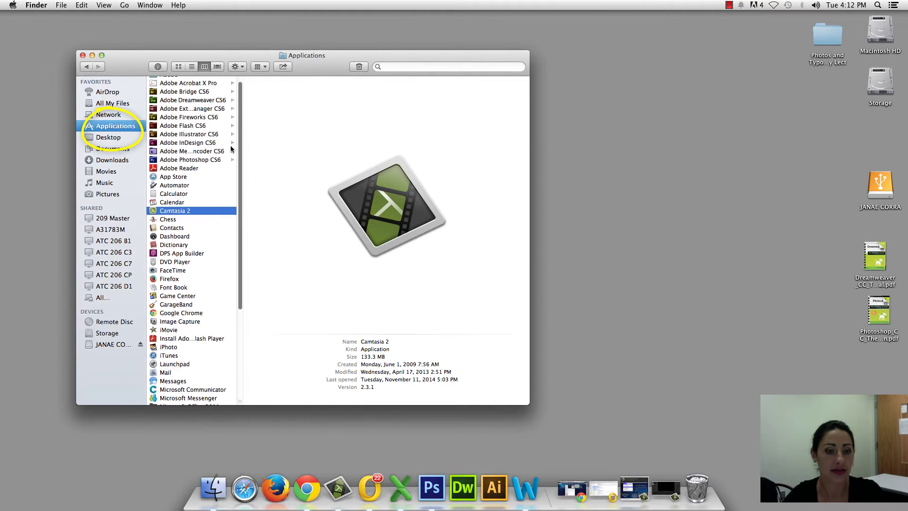
- Drag Calendar from the Applications list back into the Dock
left_click(174, 210)
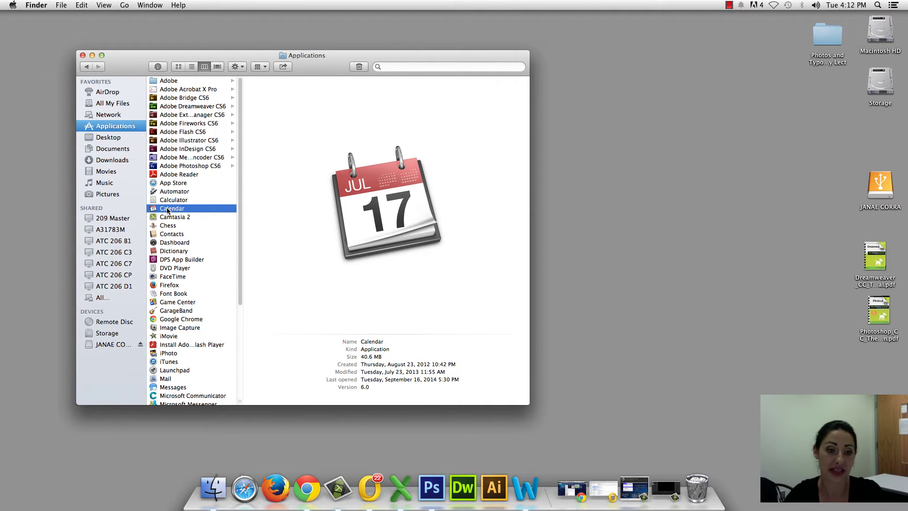
left_click_drag(168, 210, 411, 460)
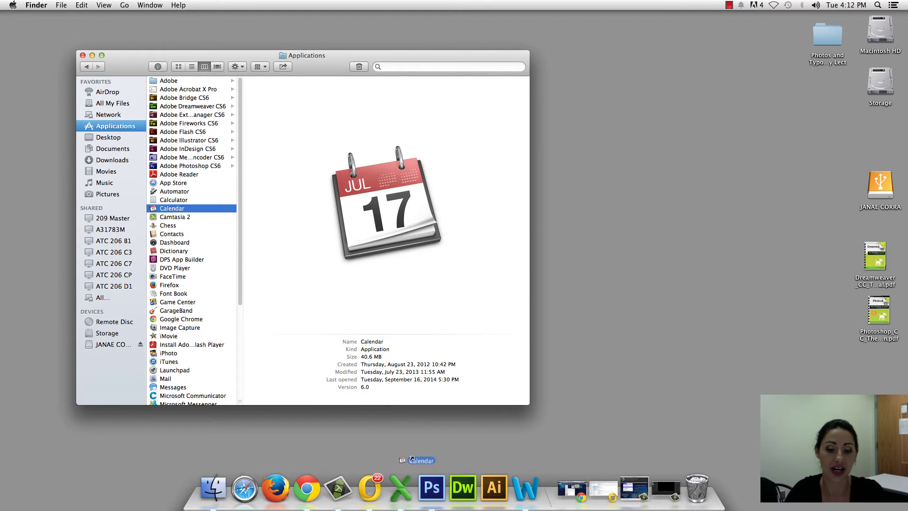
mouse_move(412, 460)
left_mouse_down()
mouse_move(417, 507)
mouse_move(518, 507)
mouse_move(408, 489)
mouse_move(416, 493)
mouse_move(368, 497)
left_mouse_up()
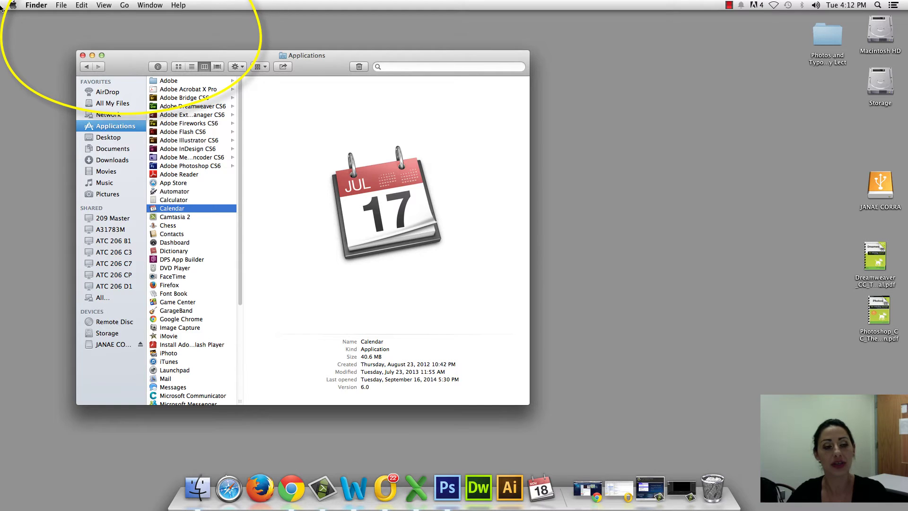
- Minimize the Applications window and launch Microsoft Word, then return focus to the desktop
left_click(92, 56)
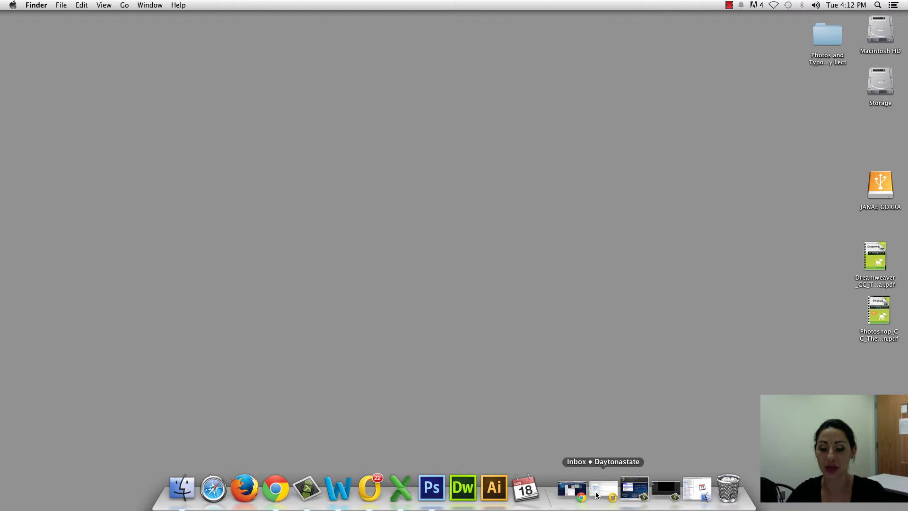
left_click(339, 496)
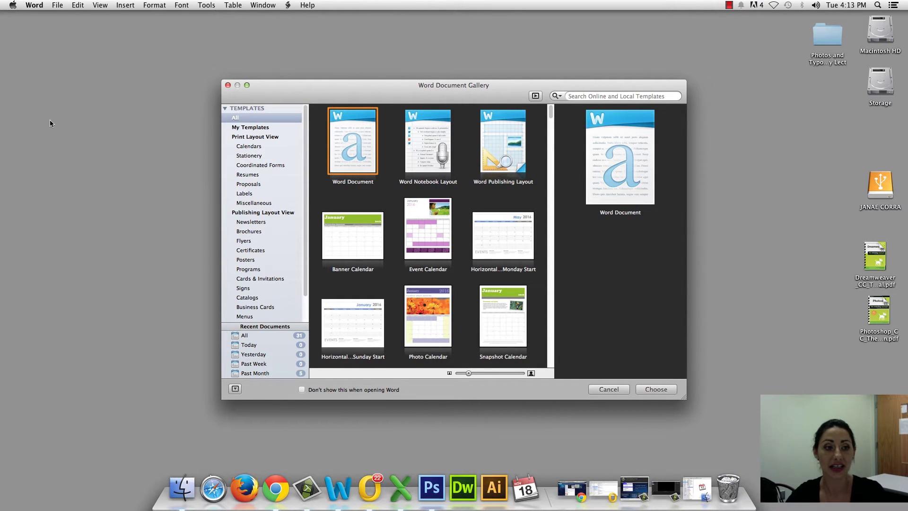
left_click(77, 117)
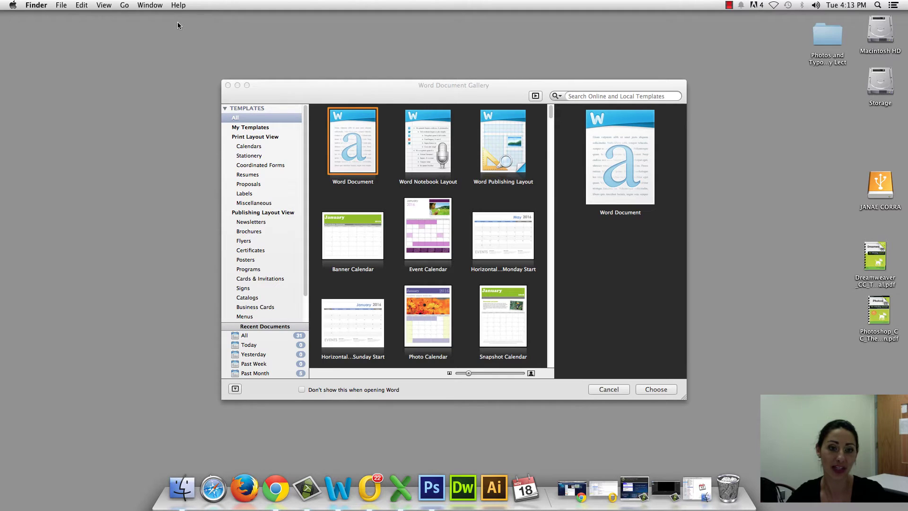
- Shift Word's Document Gallery right, launch Calendar without making it default, and reposition it
left_click(304, 90)
mouse_move(414, 93)
left_mouse_down()
mouse_move(685, 89)
mouse_move(661, 106)
left_mouse_up()
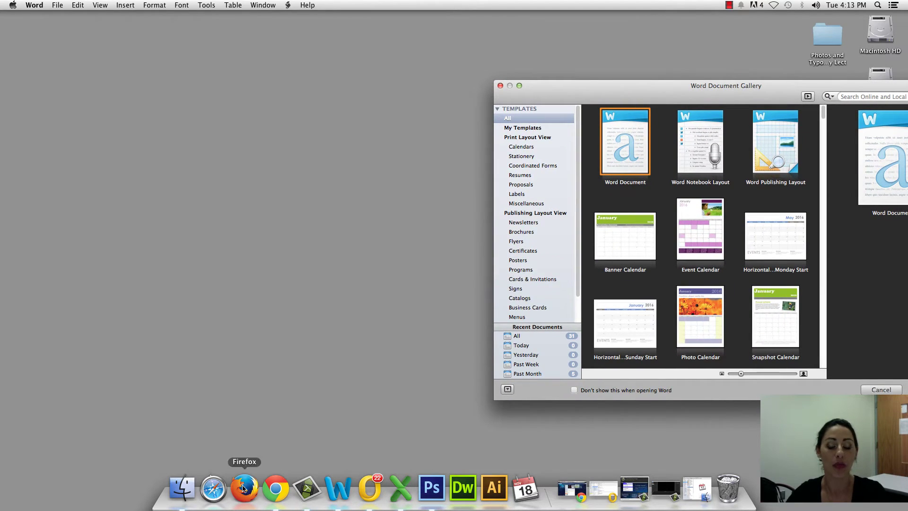
left_click(525, 488)
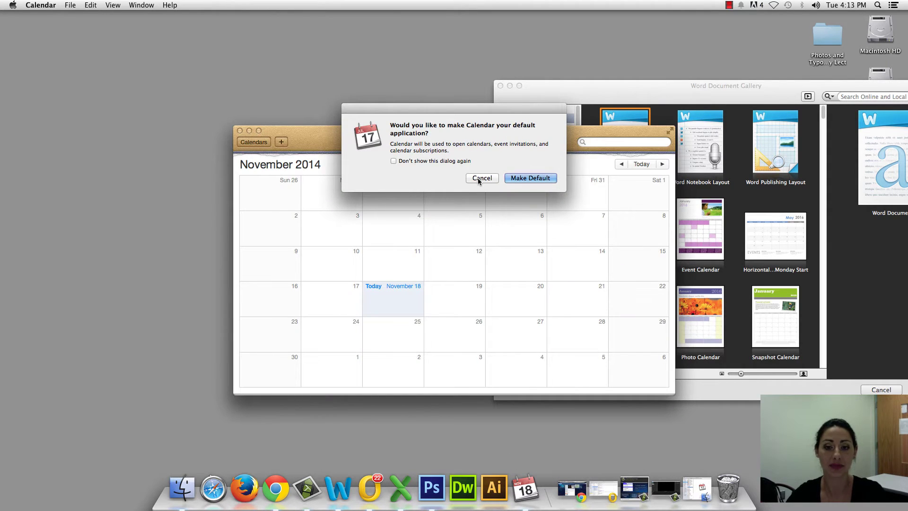
left_click(477, 178)
mouse_move(560, 130)
left_mouse_down()
mouse_move(286, 86)
mouse_move(392, 98)
left_mouse_up()
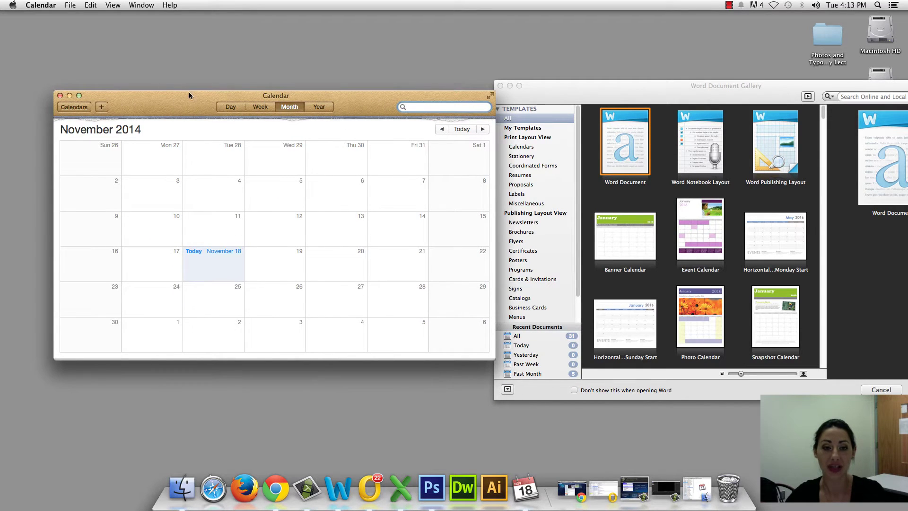
left_click_drag(189, 94, 163, 88)
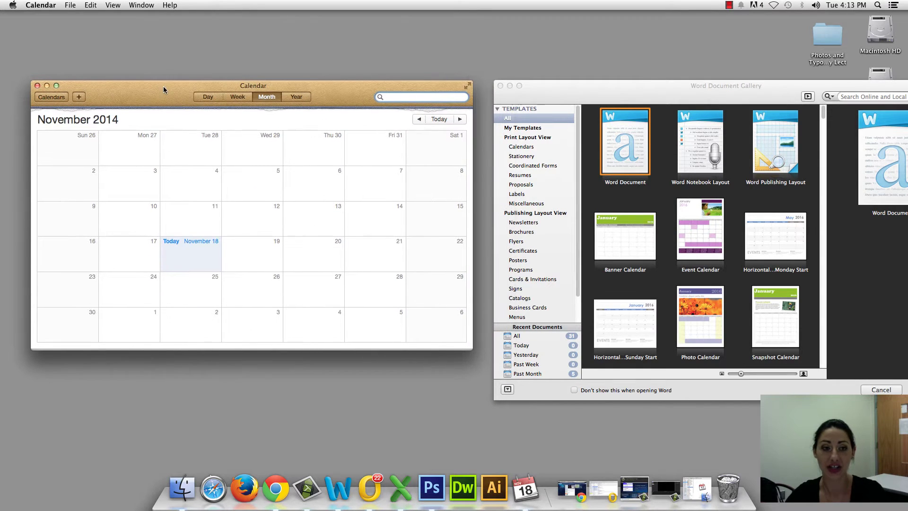
- Switch between the Word gallery and Calendar, checking Calendar's File menu
left_click(519, 96)
left_click(320, 82)
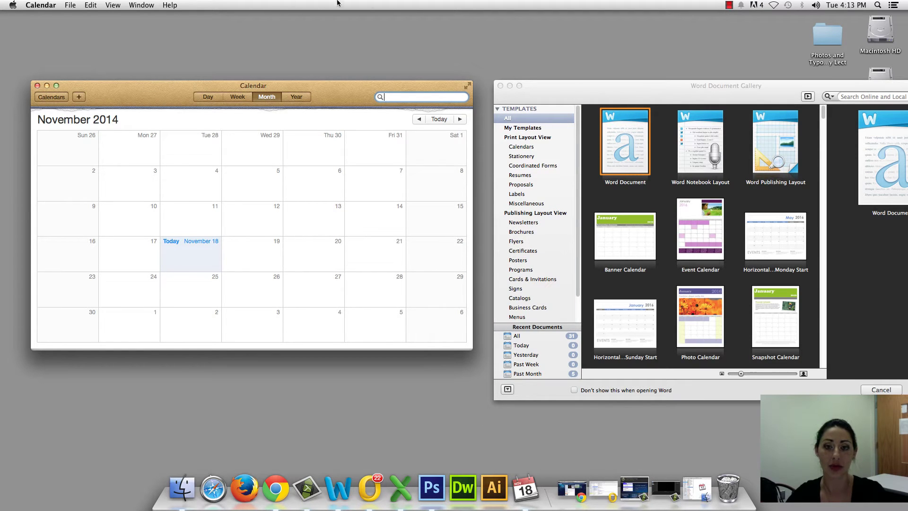
left_click(547, 91)
left_click(114, 91)
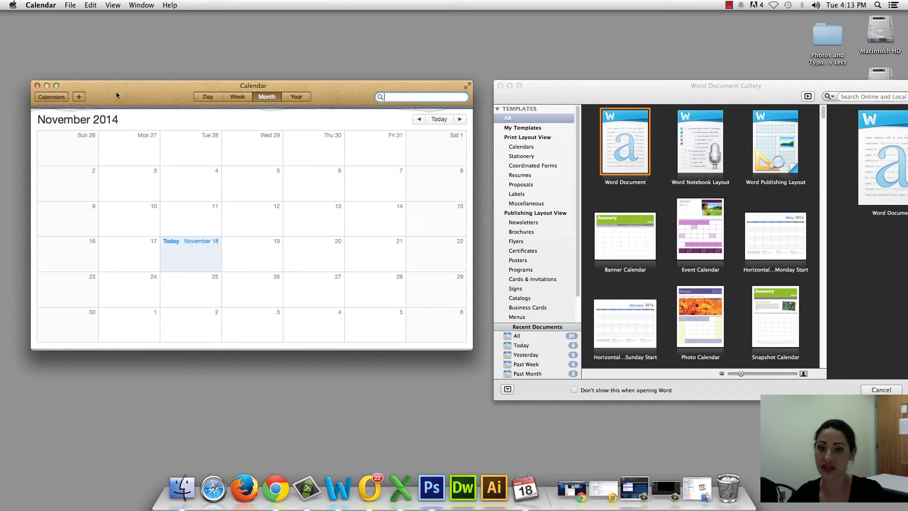
left_click(70, 5)
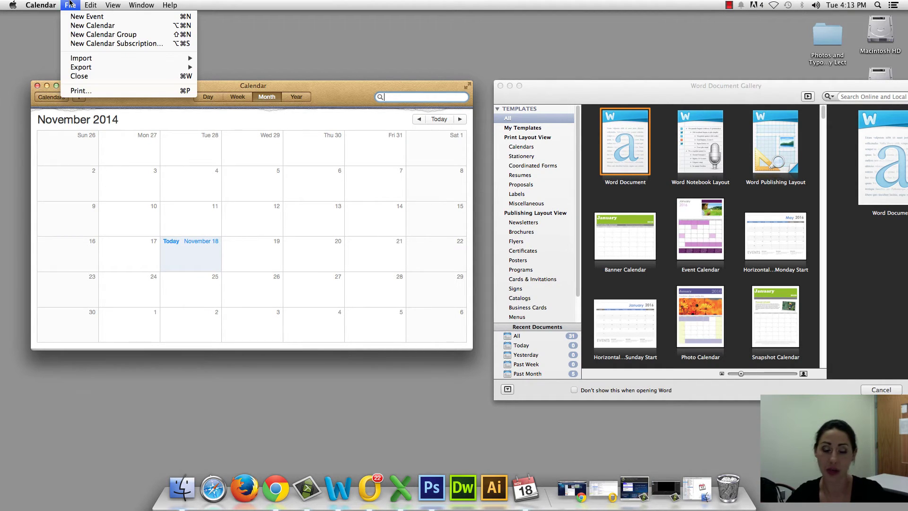
left_click(70, 5)
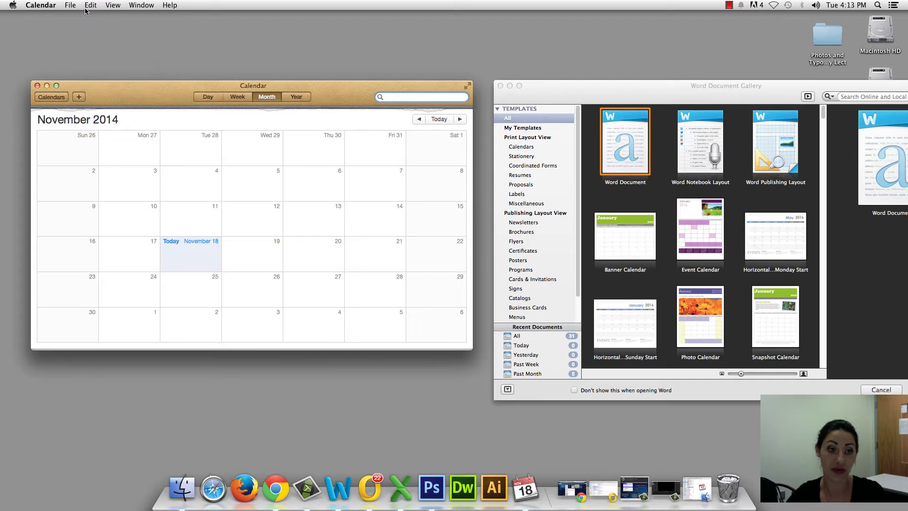
- Go through Word's File and Word menus to close Word, briefly activating Finder
left_click(545, 97)
left_click(54, 4)
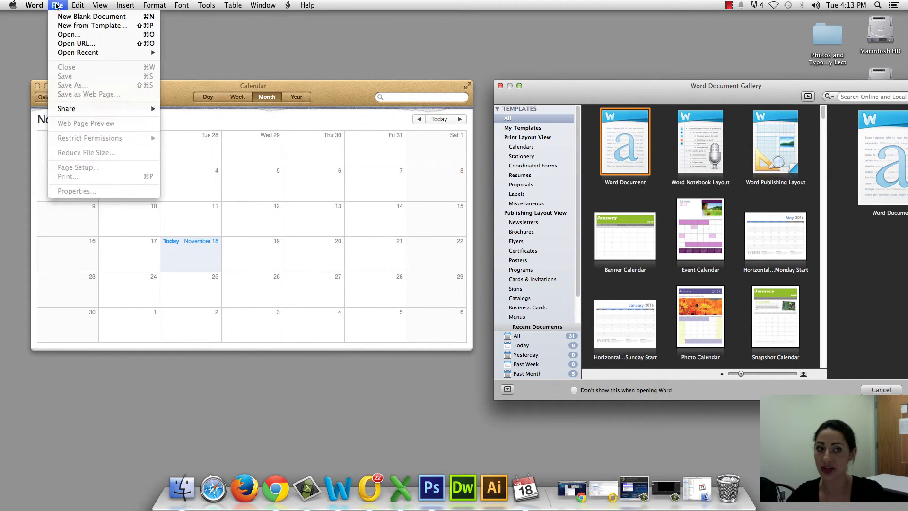
left_click(90, 26)
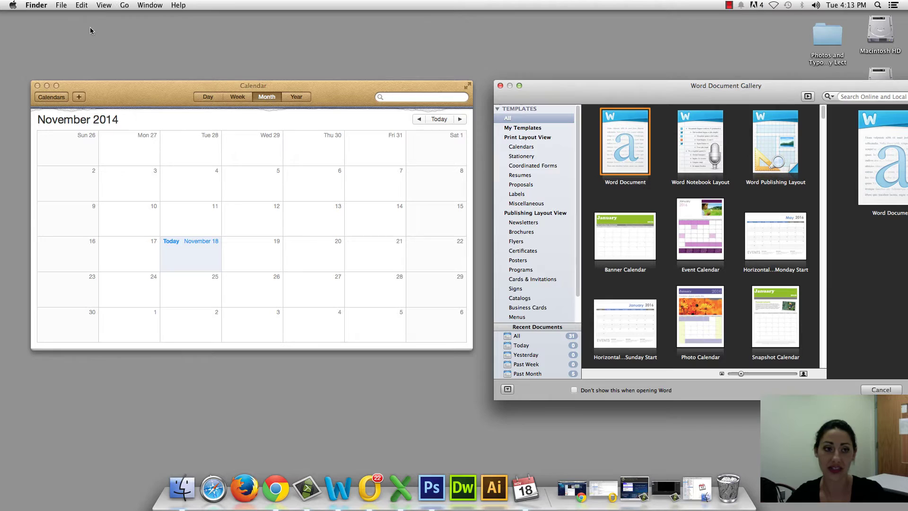
left_click(556, 92)
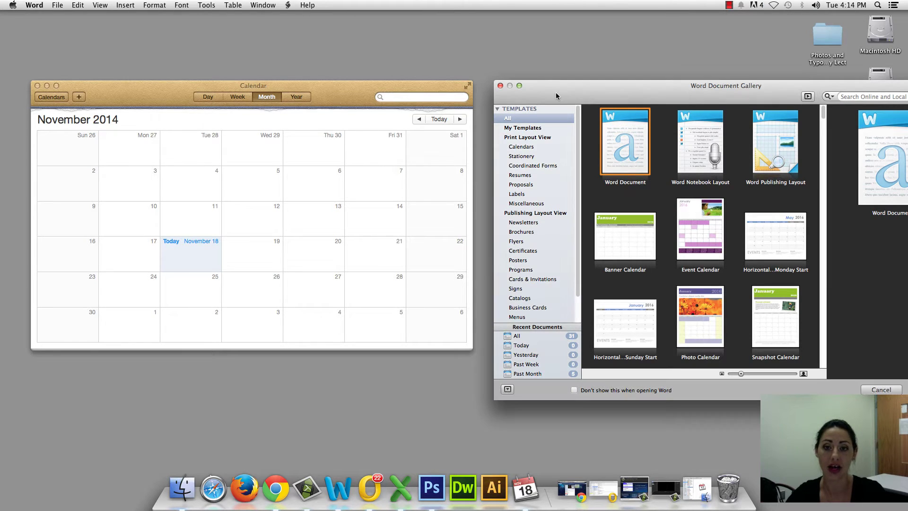
left_click(34, 5)
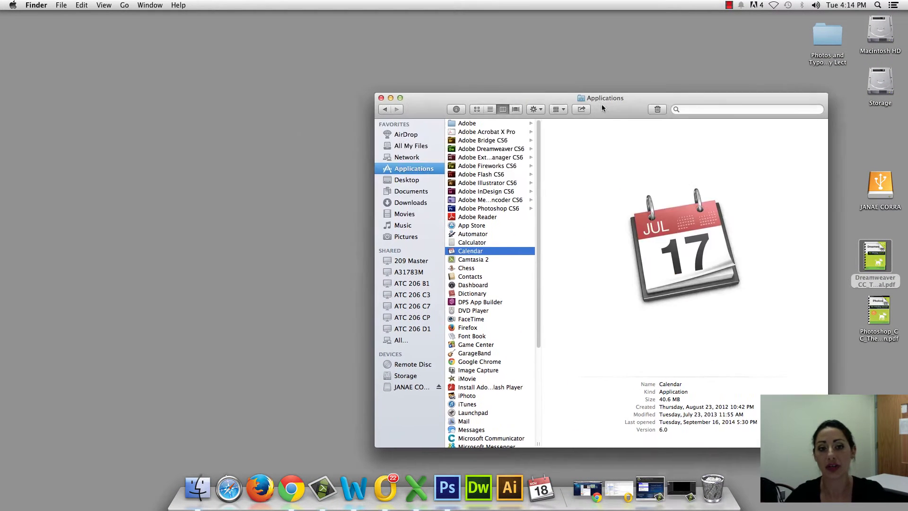
- Drag the Applications window up-left and widen it to the right
left_click_drag(306, 62, 274, 29)
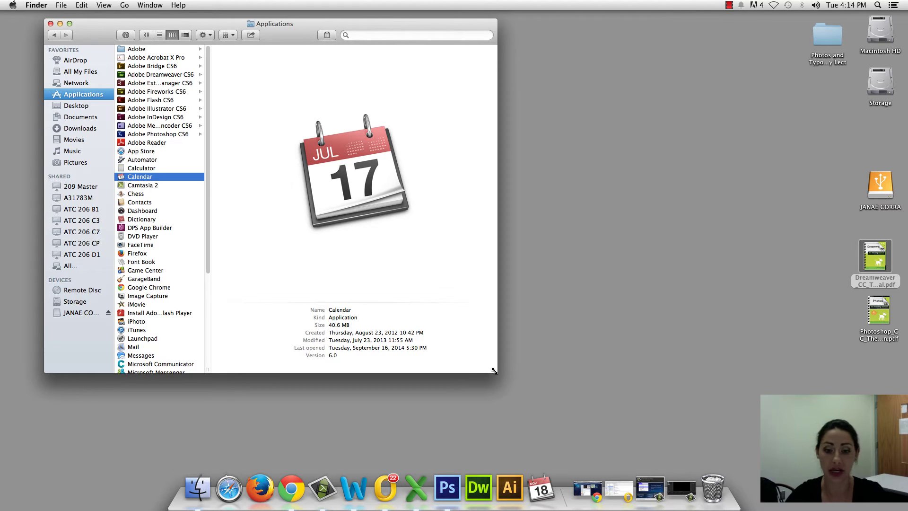
mouse_move(493, 369)
left_mouse_down()
mouse_move(811, 377)
mouse_move(773, 145)
mouse_move(789, 145)
mouse_move(426, 76)
mouse_move(301, 375)
mouse_move(759, 507)
mouse_move(271, 457)
mouse_move(277, 248)
mouse_move(258, 148)
mouse_move(255, 161)
mouse_move(711, 503)
mouse_move(695, 374)
left_mouse_up()
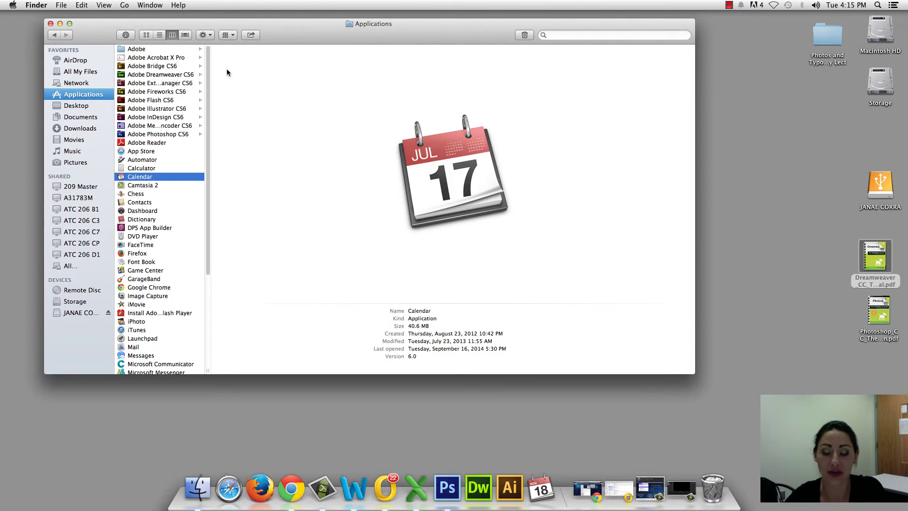
- Cycle the Applications window through icon, list and column views
left_click(145, 35)
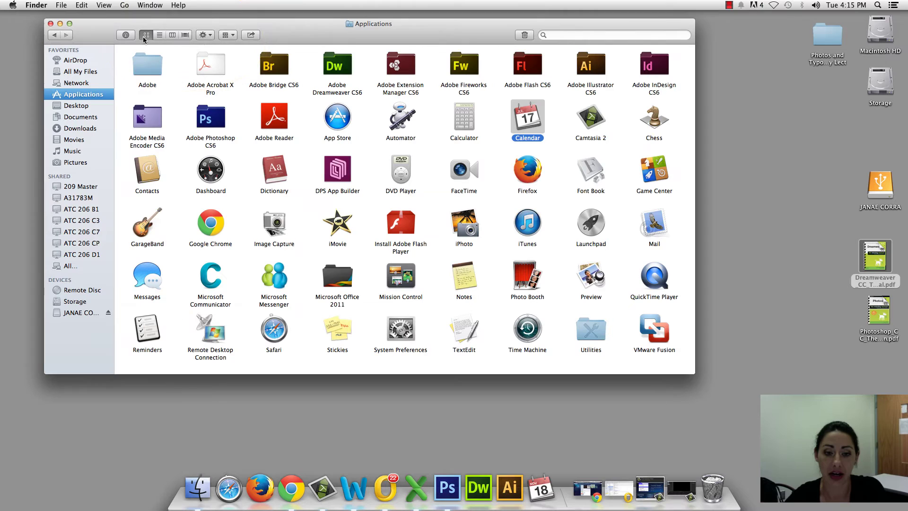
left_click(160, 35)
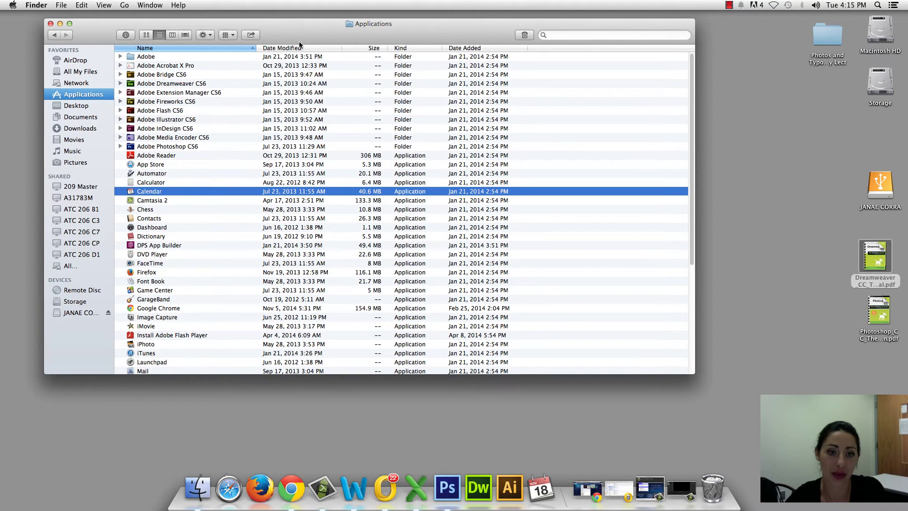
left_click(170, 35)
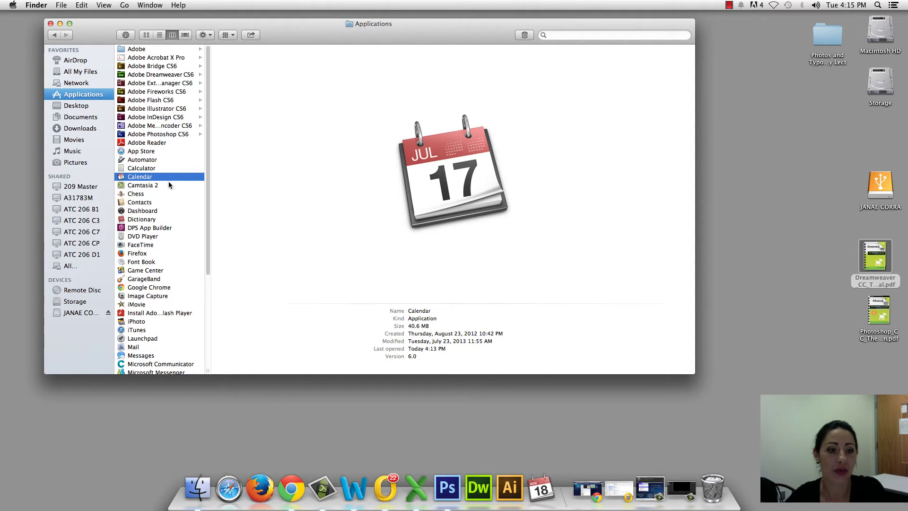
- Browse Adobe > AdobePatchFiles > ZipExceptions in Cover Flow and follow the Acrobat alias
left_click(162, 50)
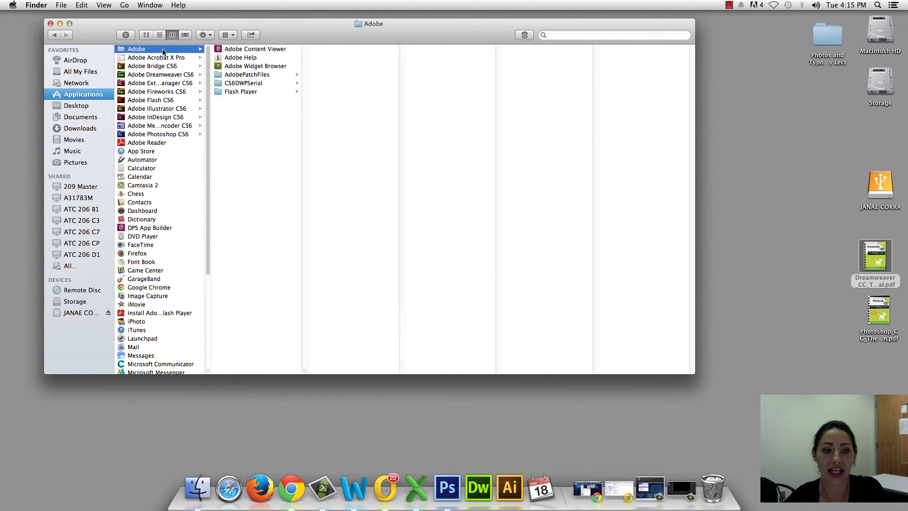
left_click(219, 74)
left_click(360, 185)
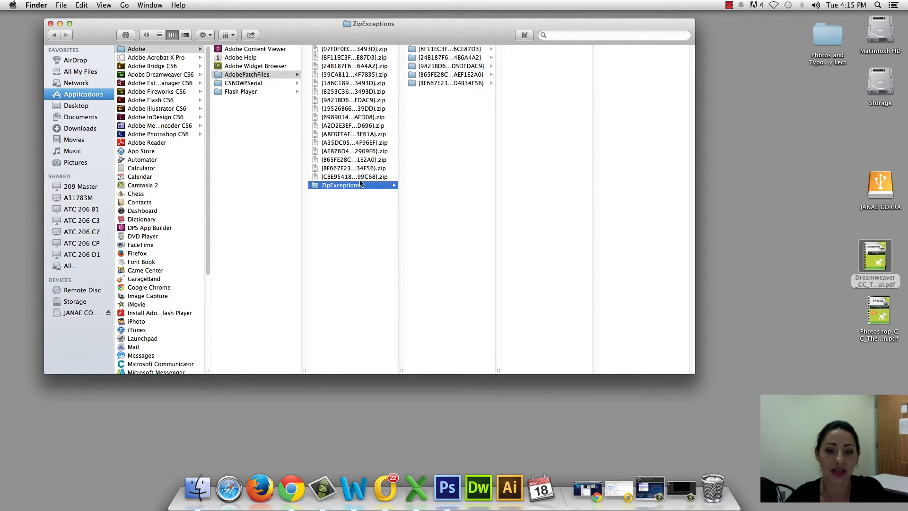
left_click(447, 83)
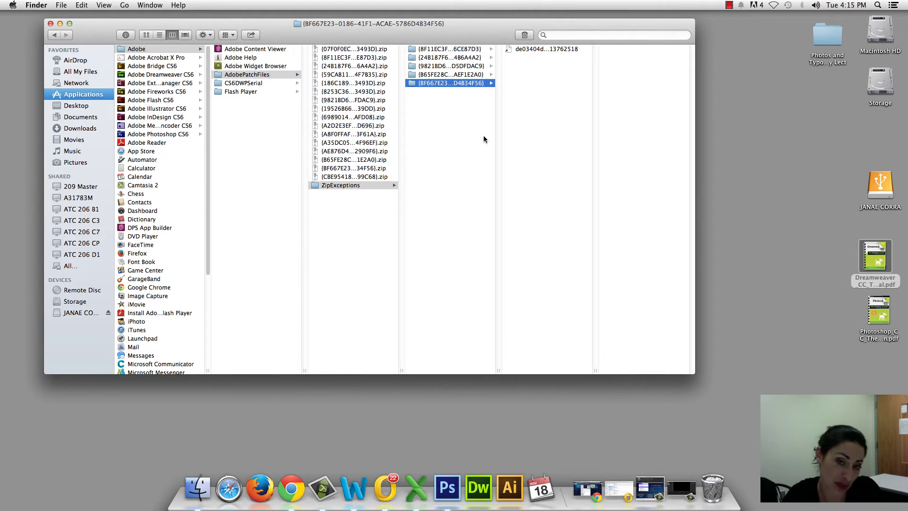
left_click(185, 36)
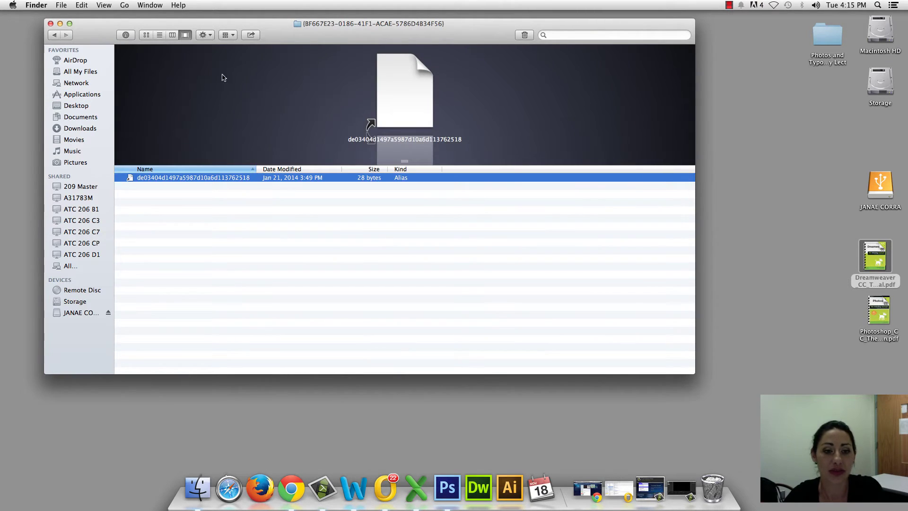
double_click(156, 177)
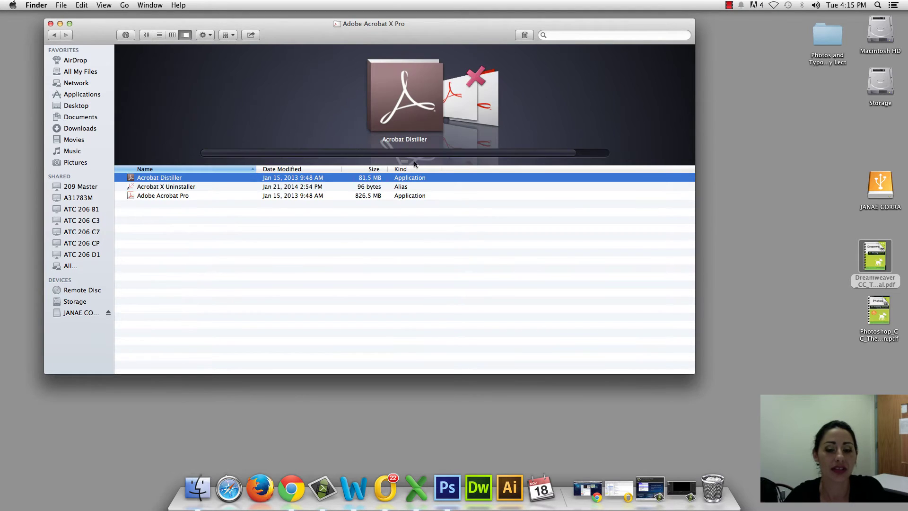
- Preview the Acrobat items, return to Applications, and switch it to Cover Flow
left_click(167, 186)
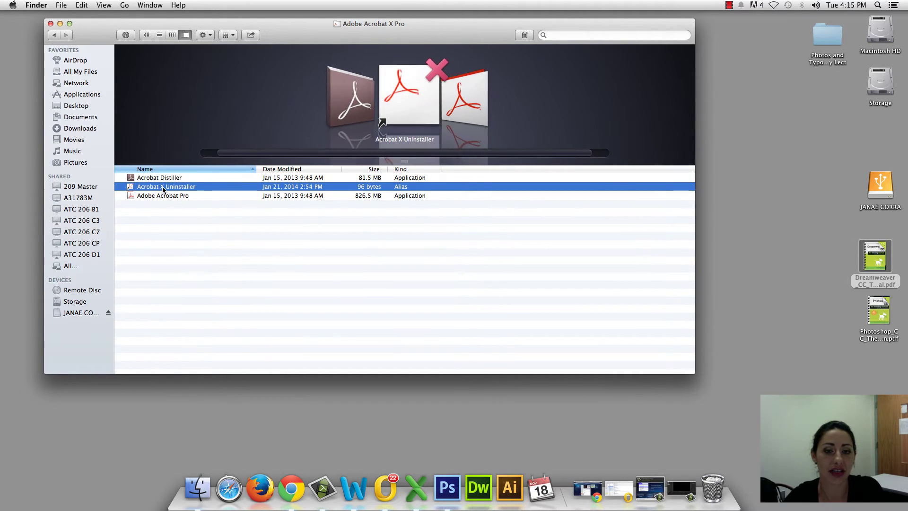
left_click(166, 197)
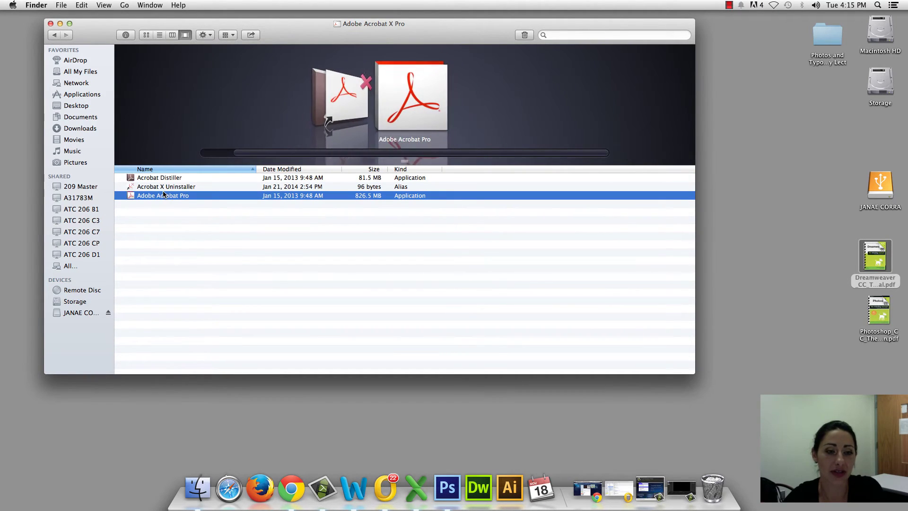
left_click(82, 95)
left_click(152, 92)
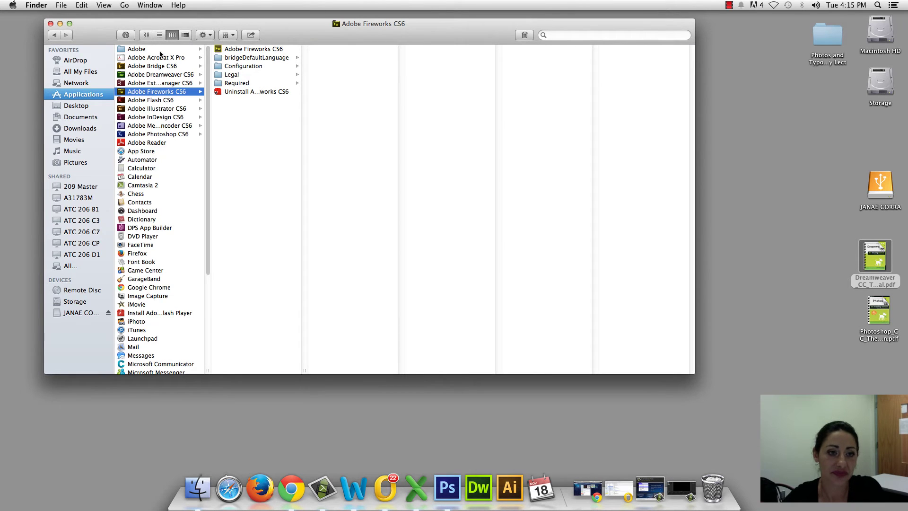
left_click(82, 95)
left_click(185, 35)
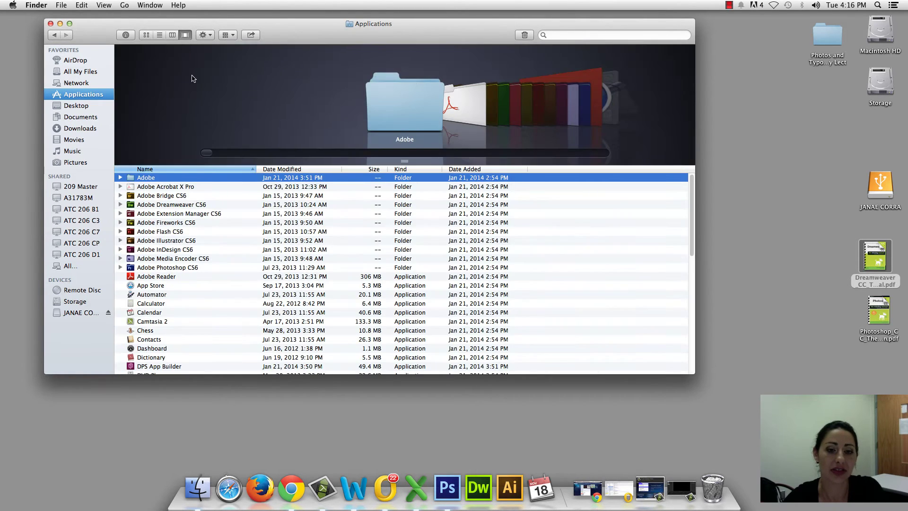
left_click_drag(208, 155, 491, 177)
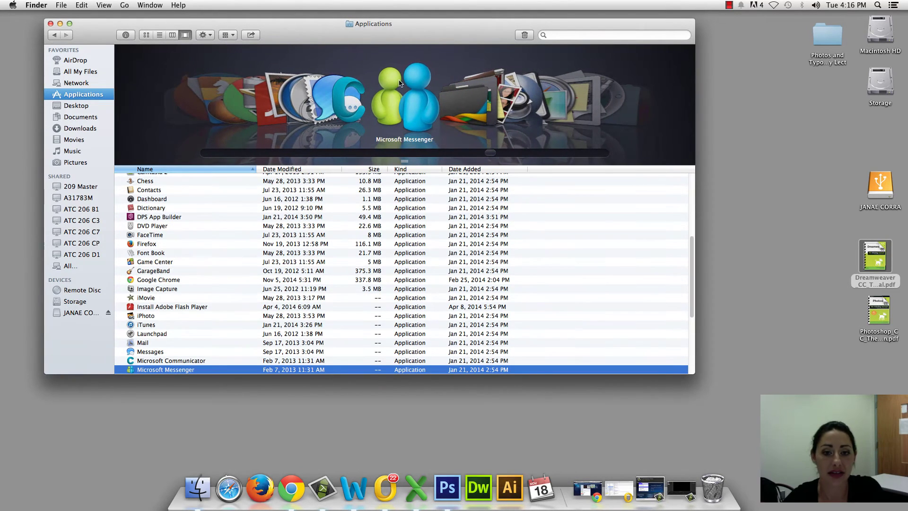
- Launch Microsoft Messenger, decline its license terms, and preview Photo Booth
double_click(399, 102)
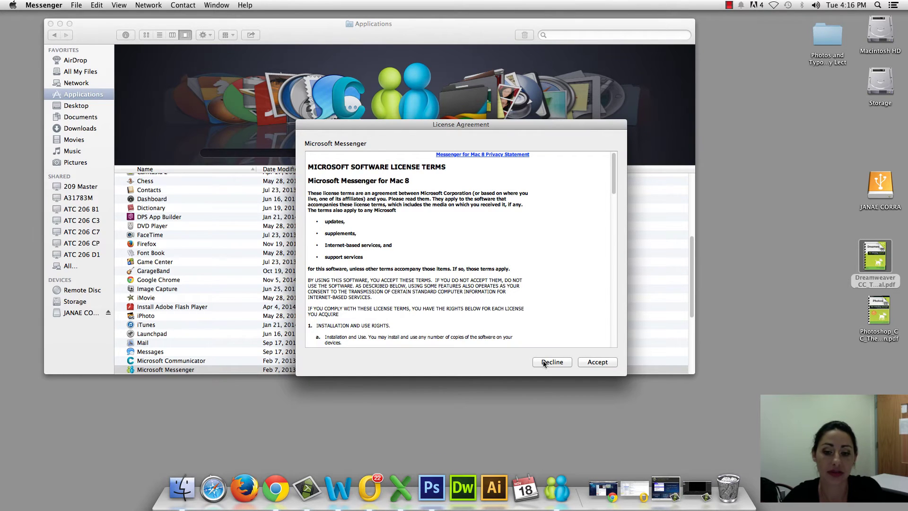
left_click(544, 362)
scroll(225, 242, "down", 2)
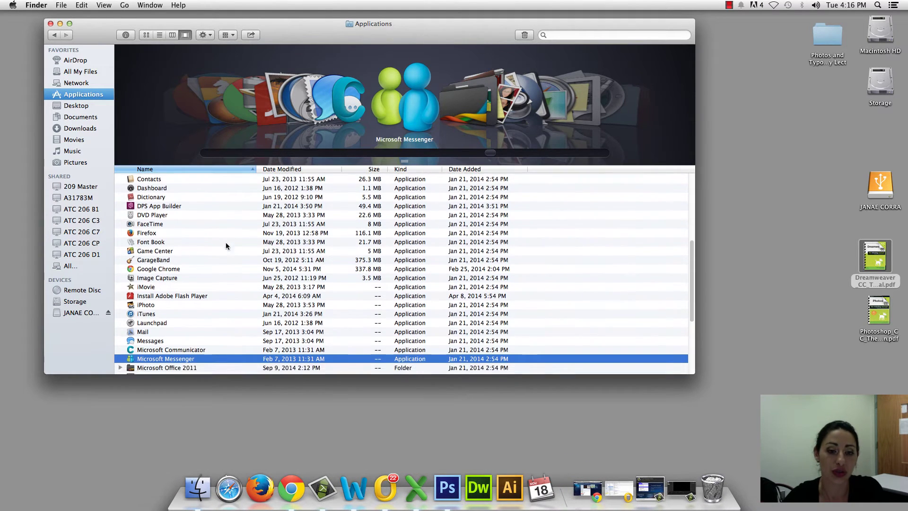
scroll(226, 241, "down", 5)
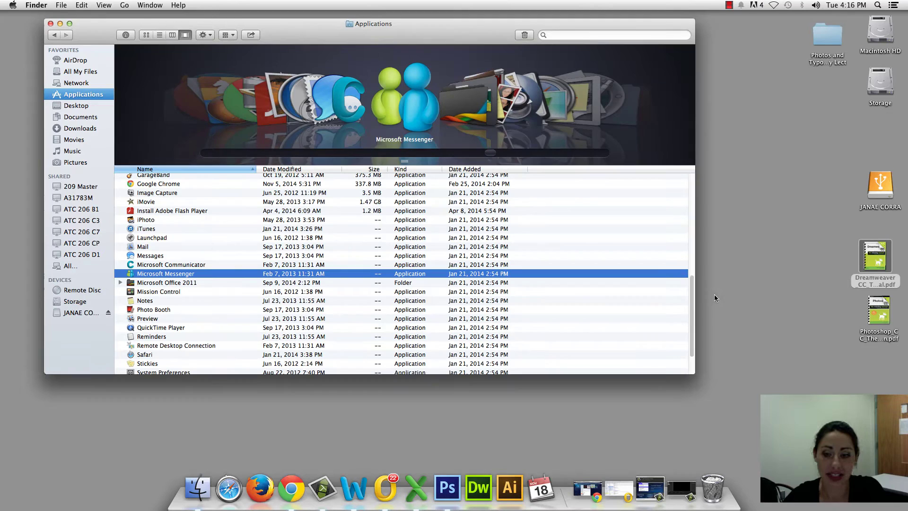
left_click(492, 310)
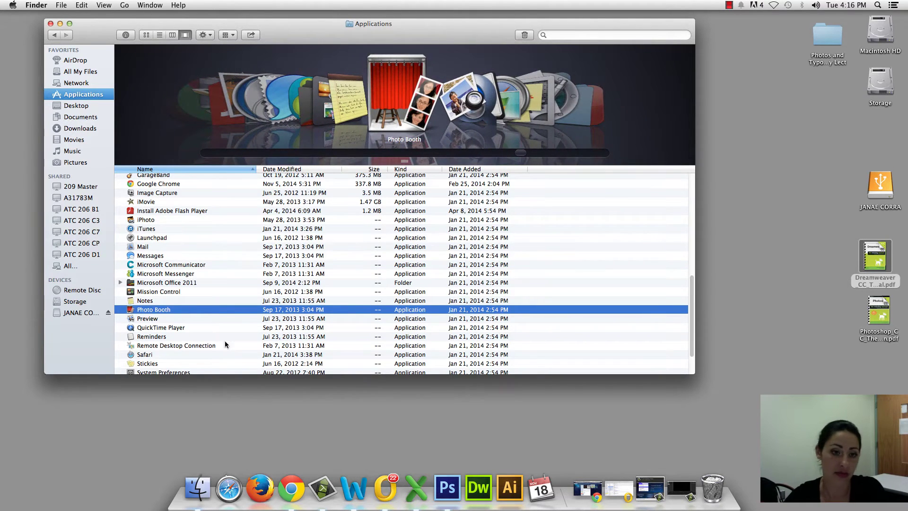
scroll(251, 79, "up", 4)
scroll(251, 80, "down", 7)
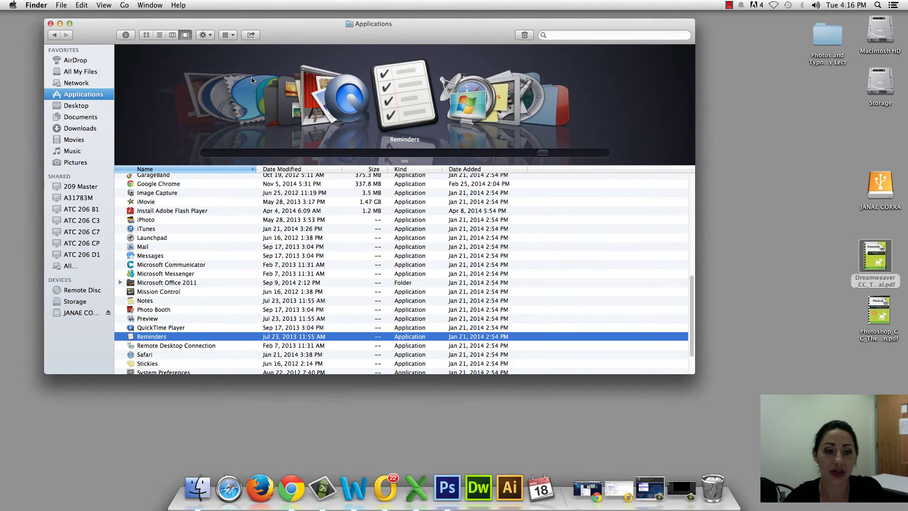
scroll(251, 80, "up", 5)
scroll(342, 100, "up", 5)
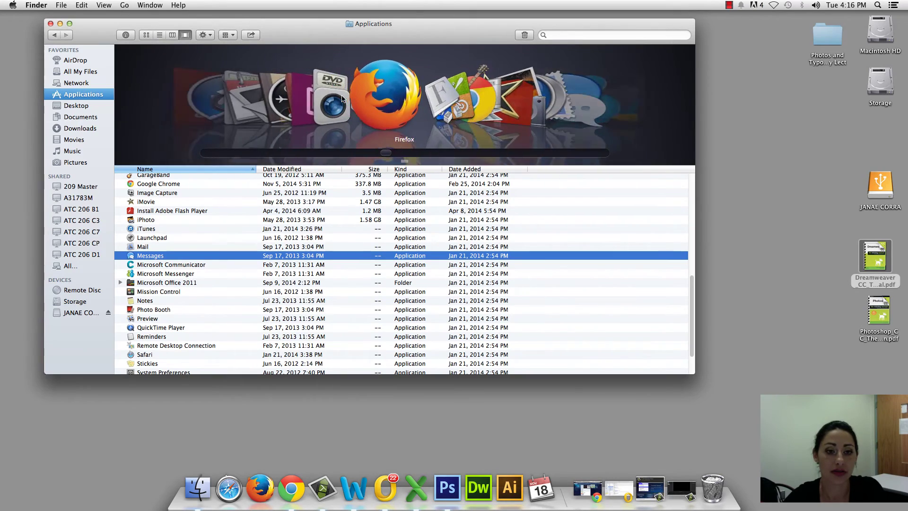
scroll(341, 100, "up", 10)
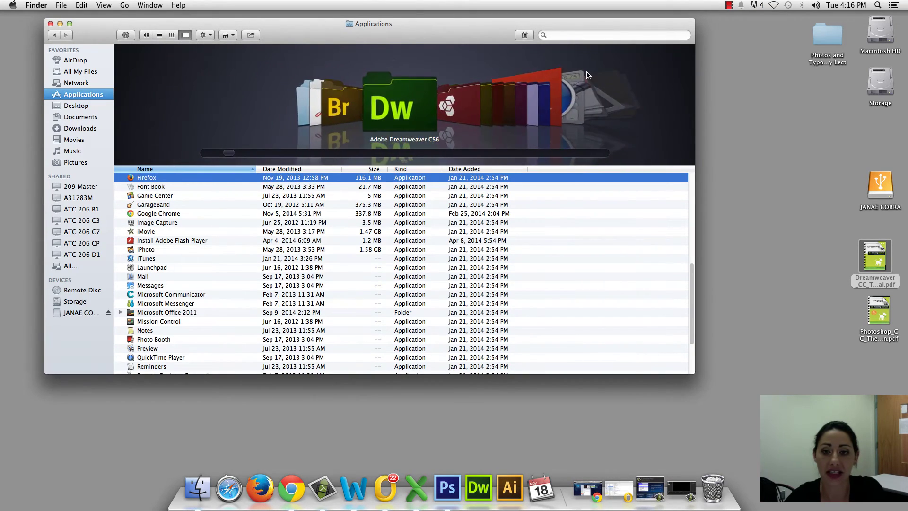
scroll(586, 75, "down", 10)
scroll(575, 92, "down", 10)
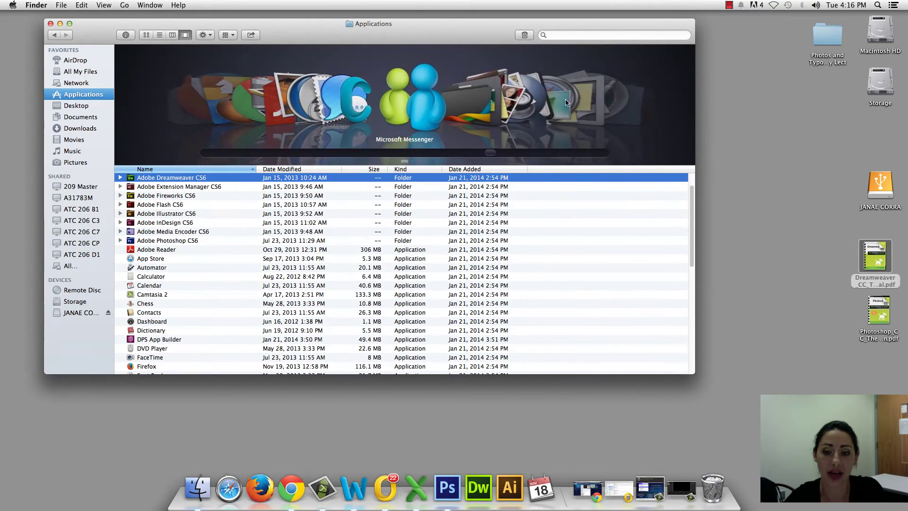
scroll(566, 103, "down", 10)
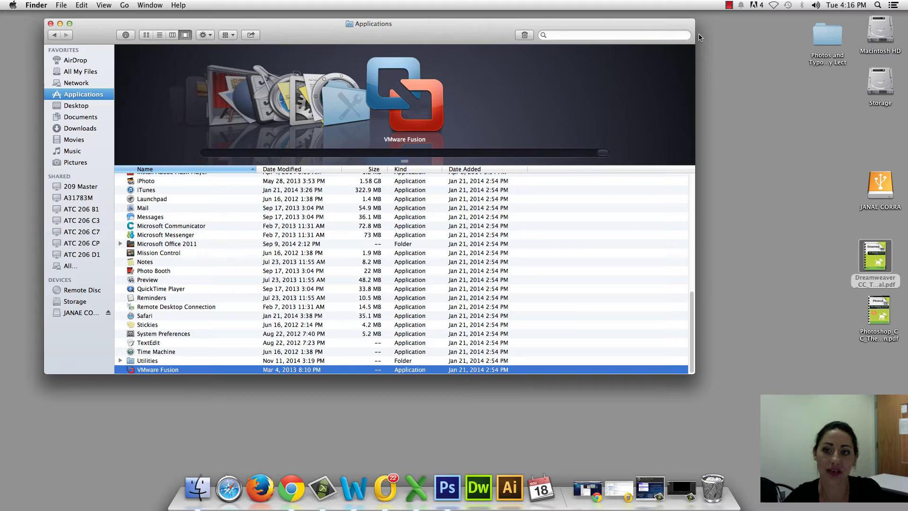
- Expand Adobe Photoshop CS6, select Photoshop inside, then collapse the folder
left_click(729, 5)
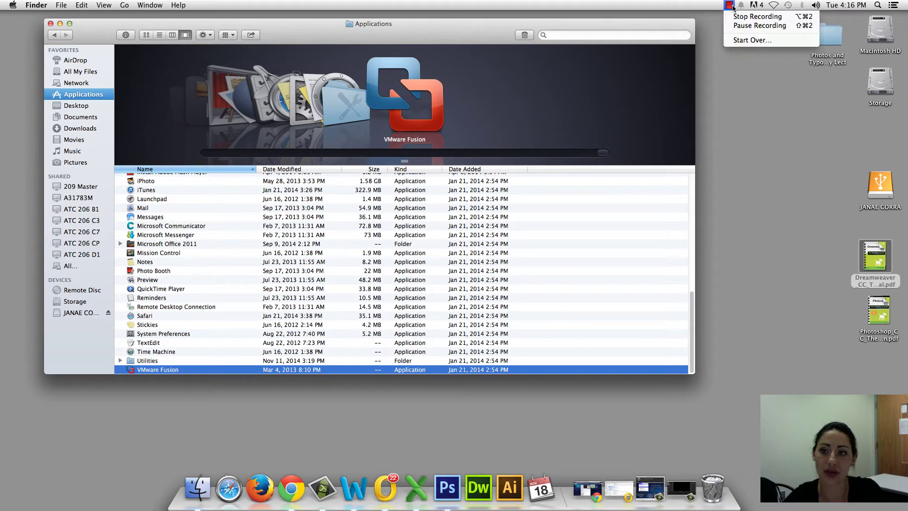
left_click(742, 28)
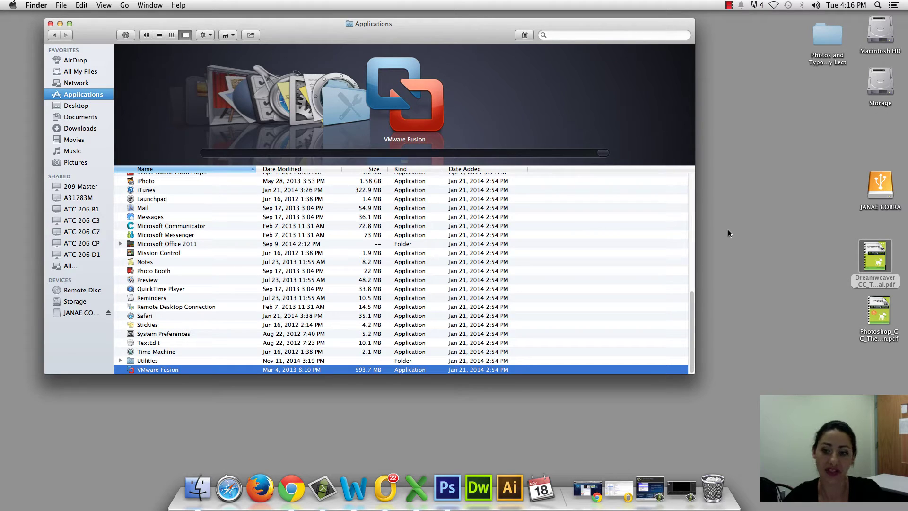
left_click_drag(694, 334, 712, 169)
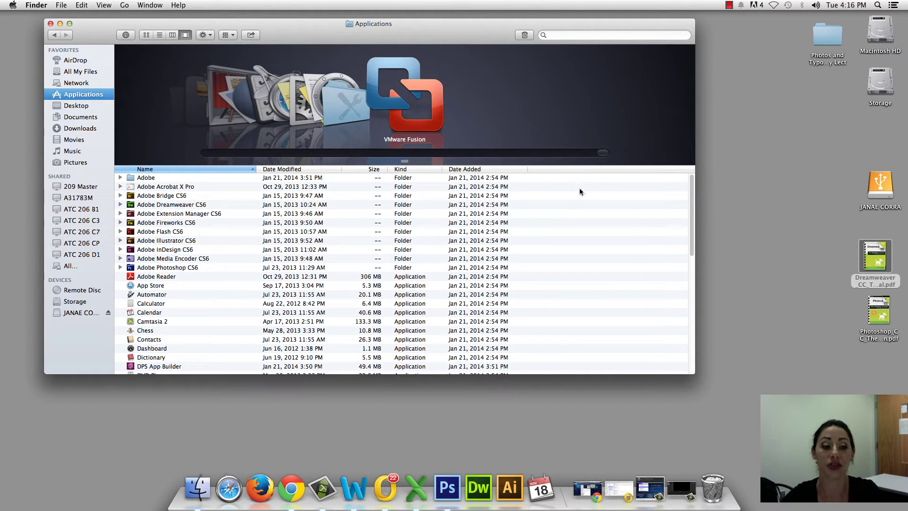
left_click(163, 270)
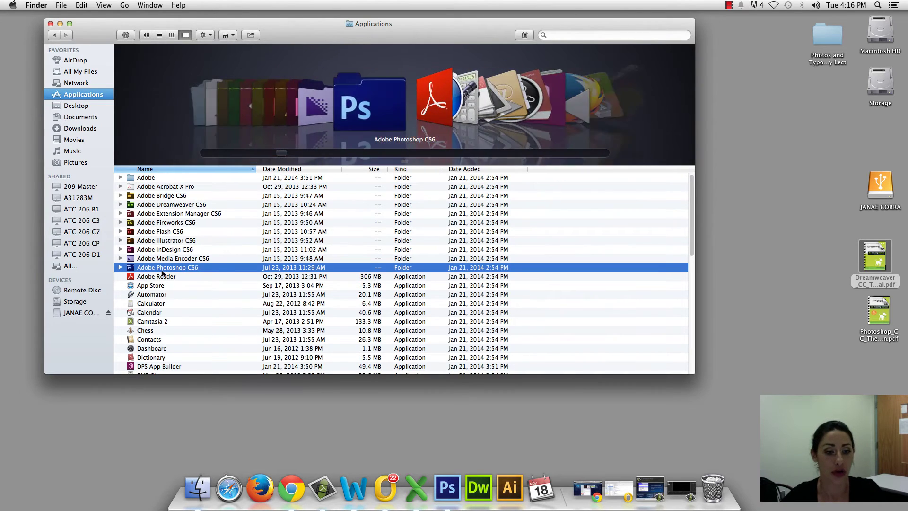
left_click(121, 267)
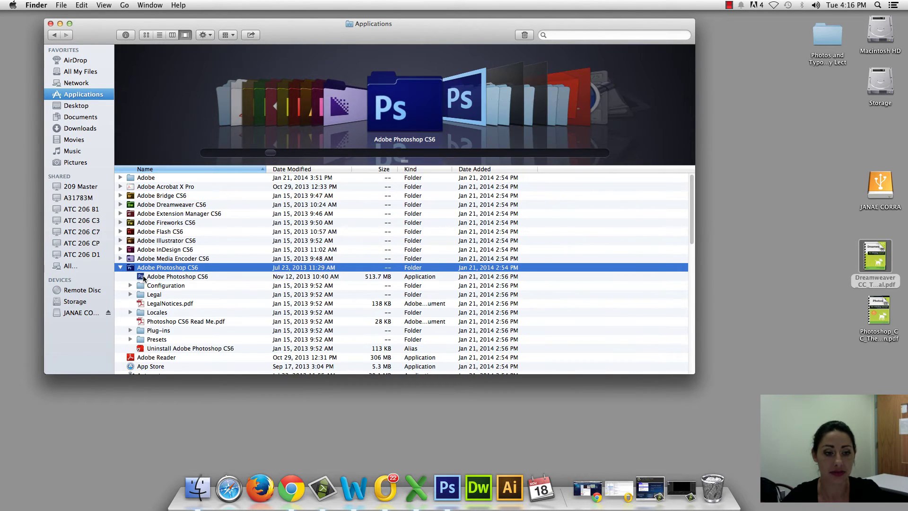
left_click(144, 277)
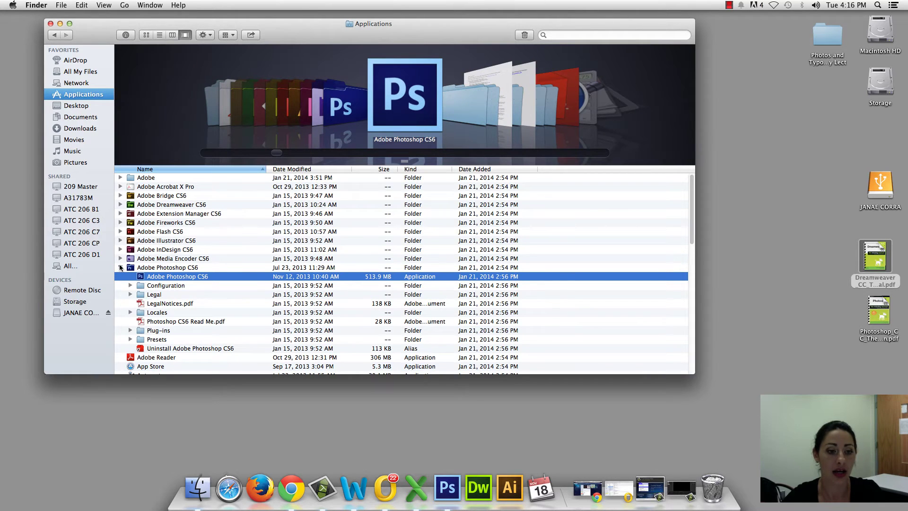
left_click(120, 267)
scroll(145, 270, "down", 1)
scroll(147, 268, "down", 2)
- Step through Calculator, DVD Player, Firefox, Image Capture, Flash Player and iPhoto to System Preferences
left_click(156, 260)
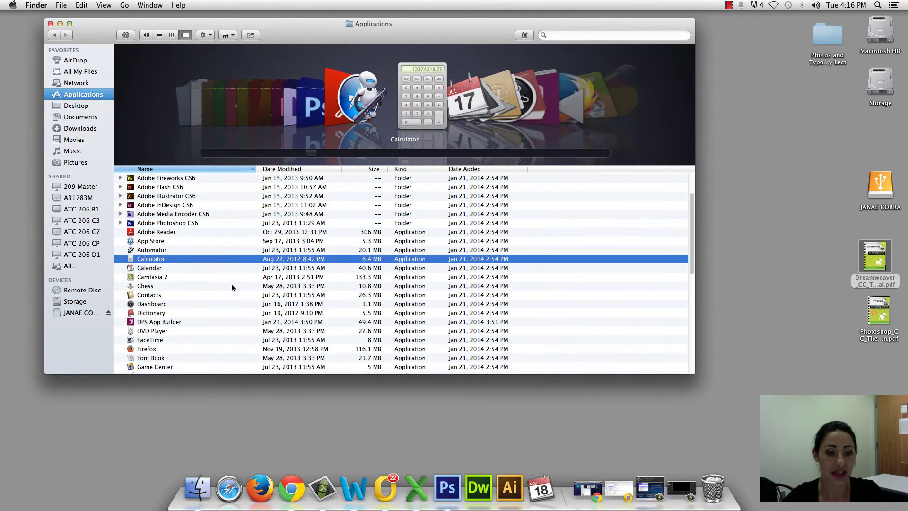
scroll(179, 282, "down", 3)
left_click(178, 282)
scroll(179, 283, "down", 1)
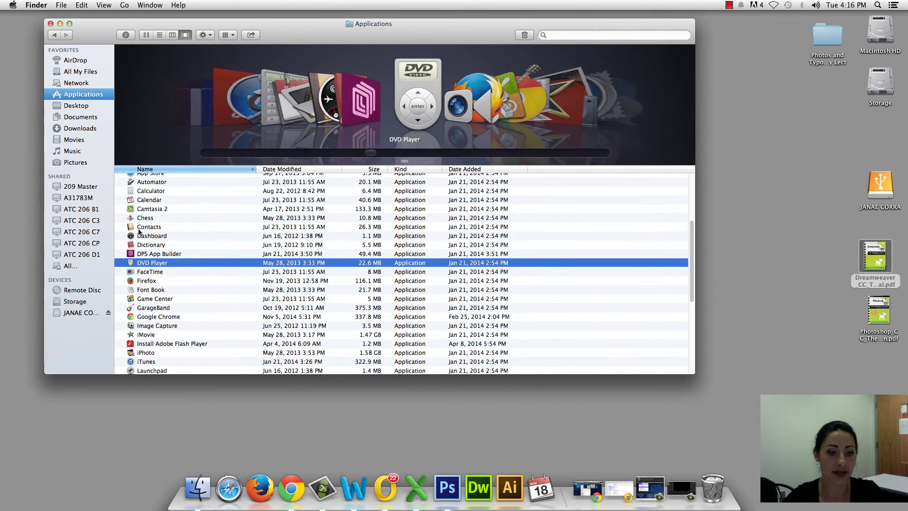
left_click(185, 236)
left_click(228, 281)
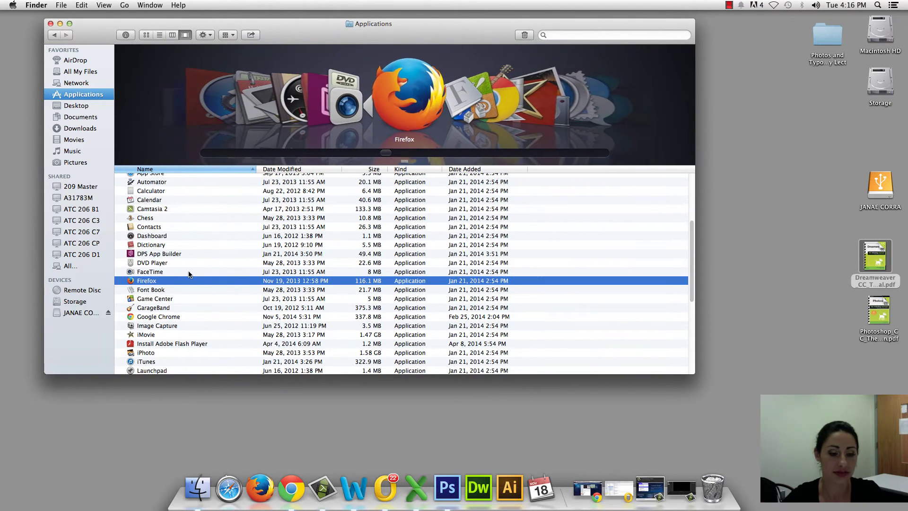
scroll(186, 271, "down", 2)
scroll(187, 271, "down", 5)
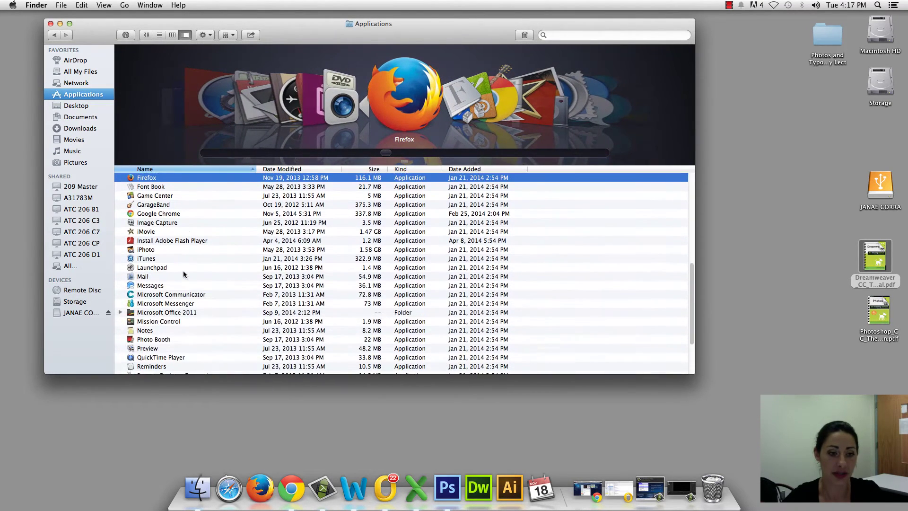
left_click(155, 222)
left_click(148, 241)
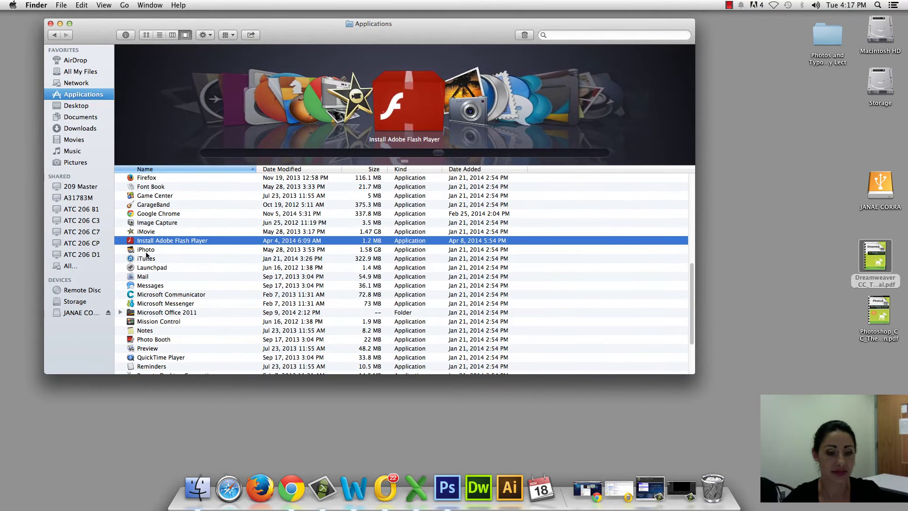
left_click(147, 249)
scroll(157, 270, "down", 3)
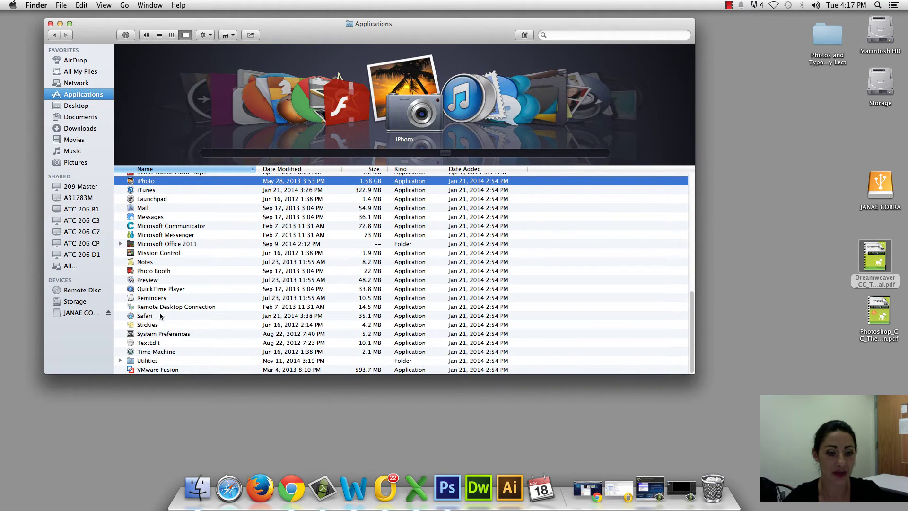
left_click(145, 333)
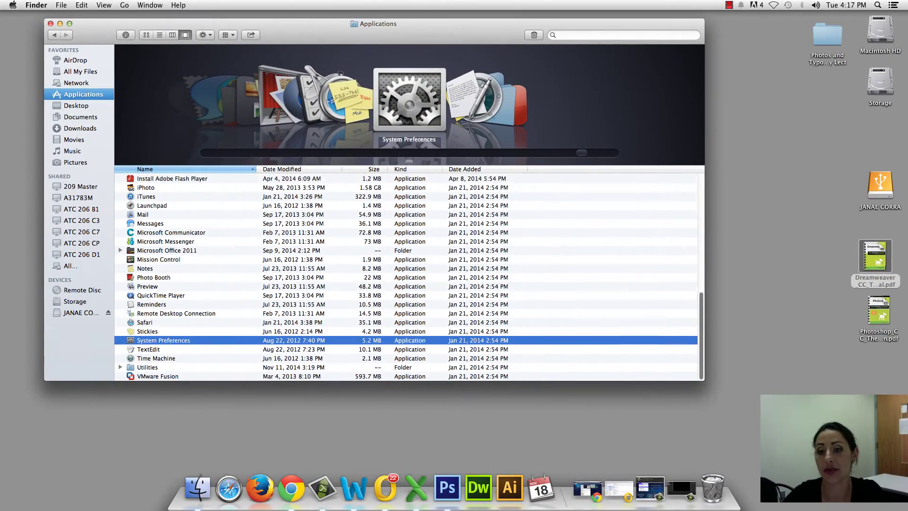
- Shrink and move the Applications window, then zoom it larger and back
left_click_drag(694, 375, 467, 429)
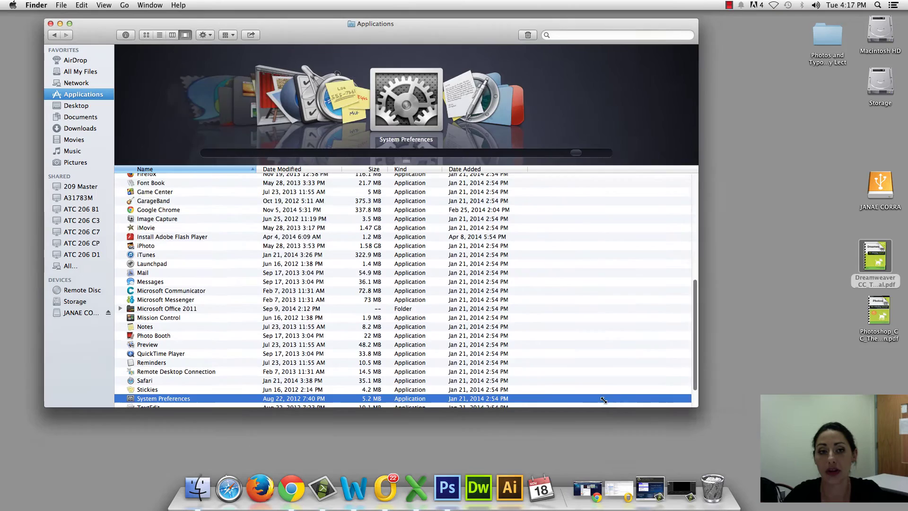
left_click_drag(170, 26, 335, 41)
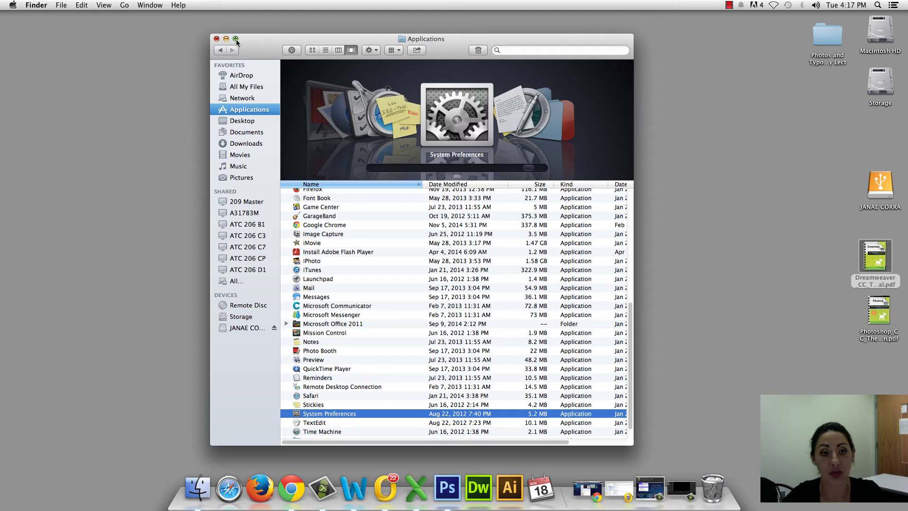
left_click(235, 40)
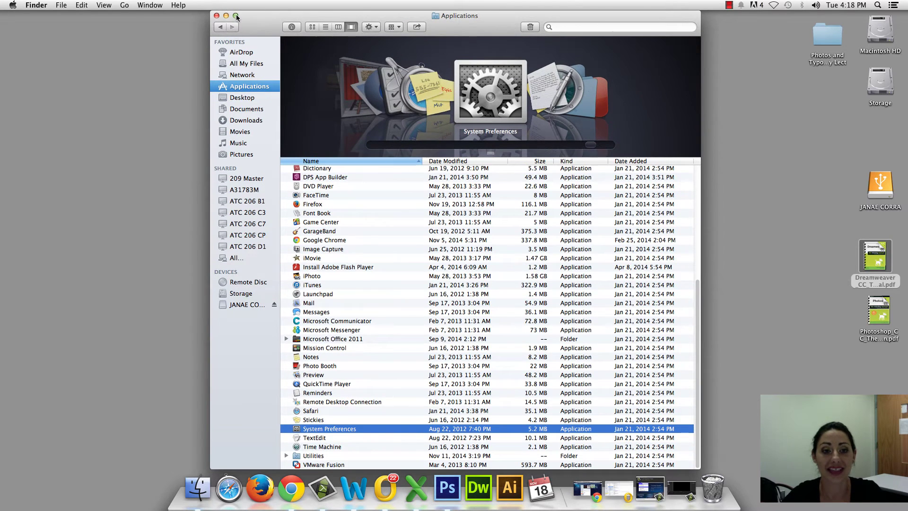
left_click(236, 17)
- Move the window left, widen it to the screen edge, and toggle full-height zoom
left_click_drag(248, 45, 120, 48)
left_click_drag(470, 138, 907, 136)
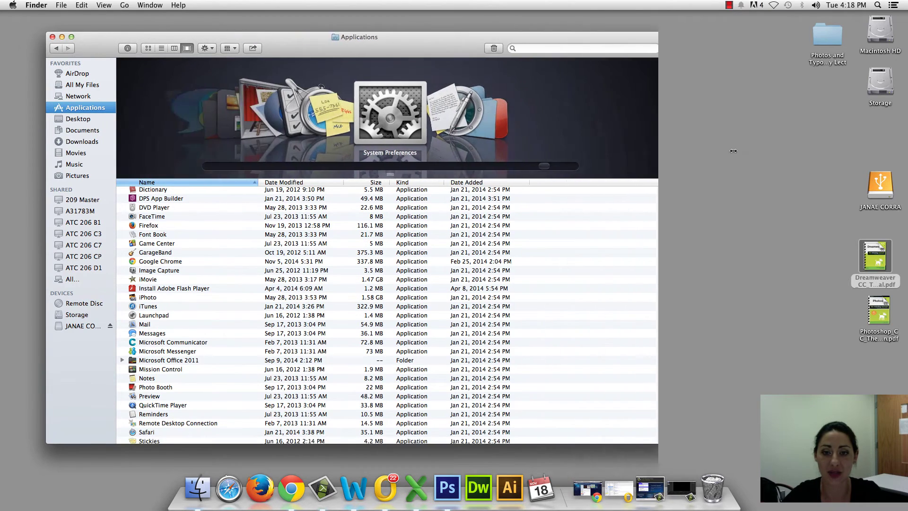
left_click(72, 37)
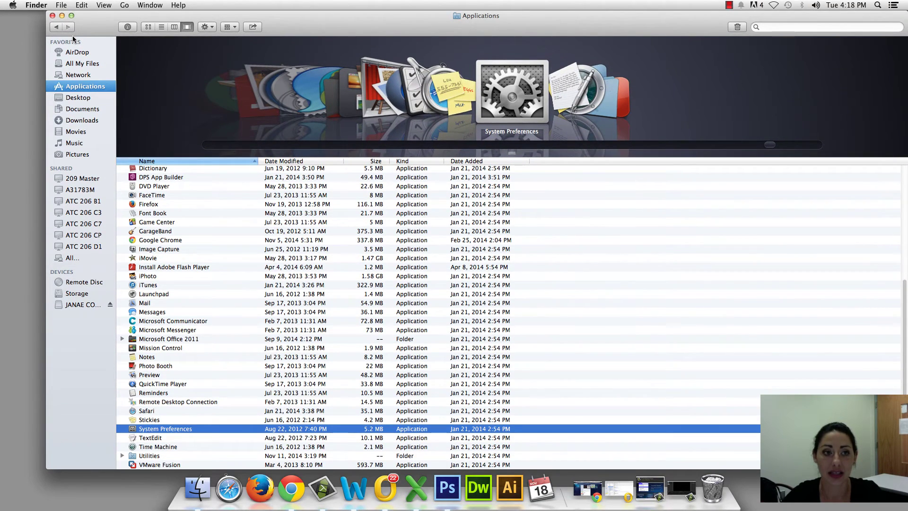
left_click(71, 15)
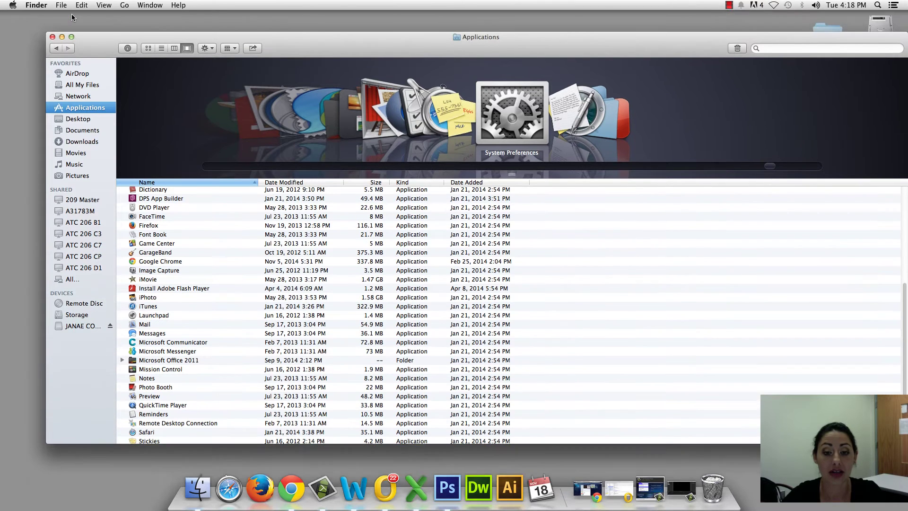
- Minimize the Applications window, restore it from the Dock, and close it
left_click(62, 37)
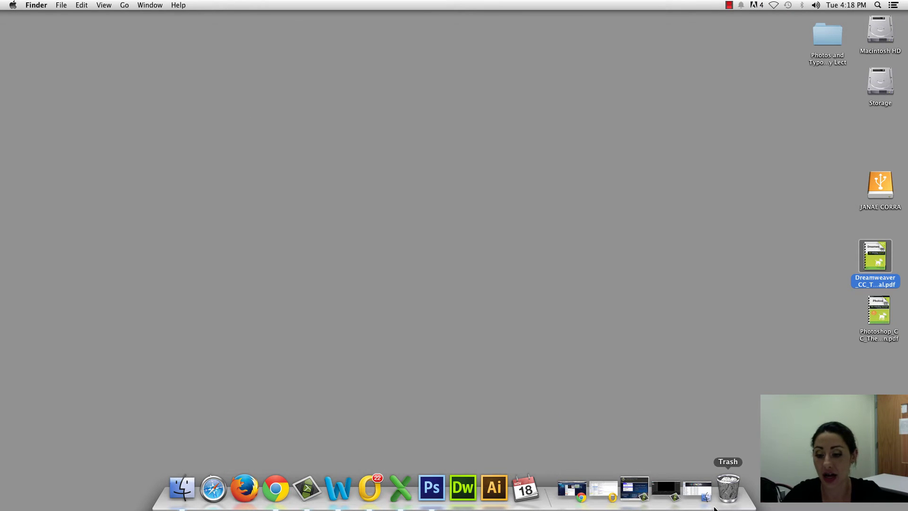
left_click(696, 492)
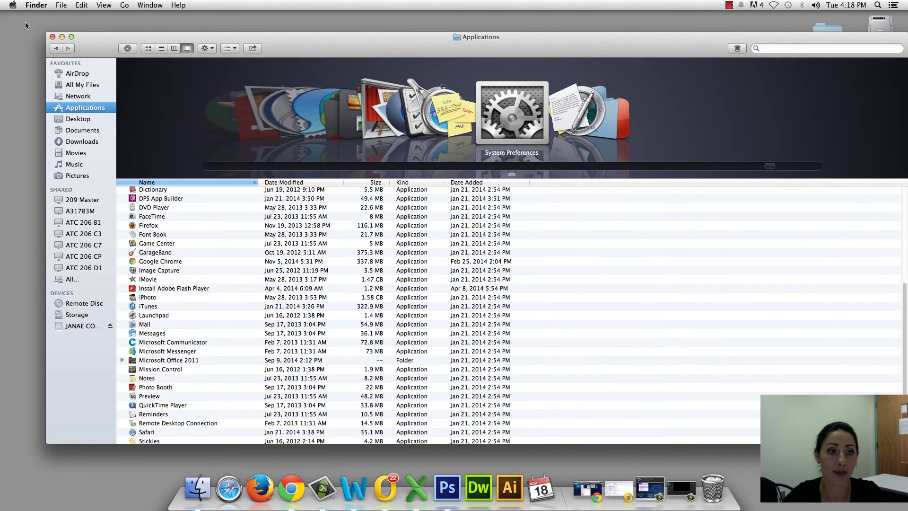
left_click(52, 37)
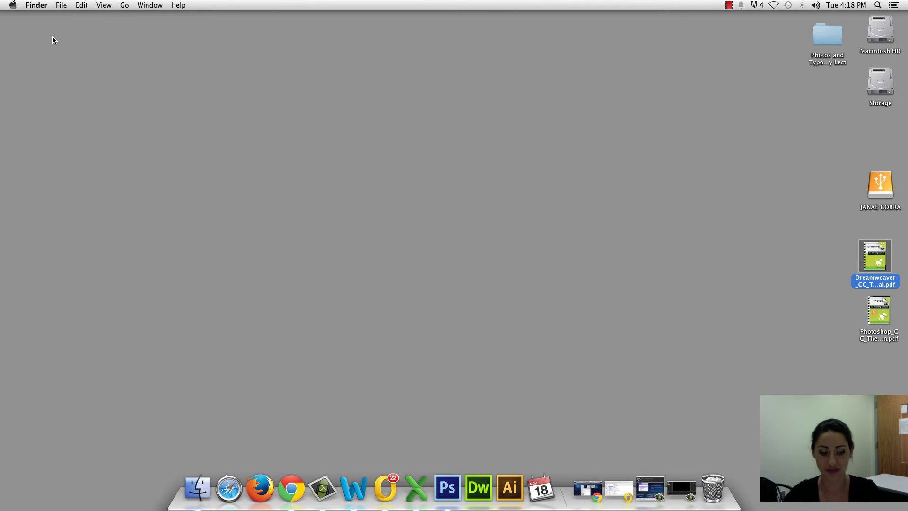
- Drag the Photoshop PDF from the desktop into the Dock Trash
key("Down")
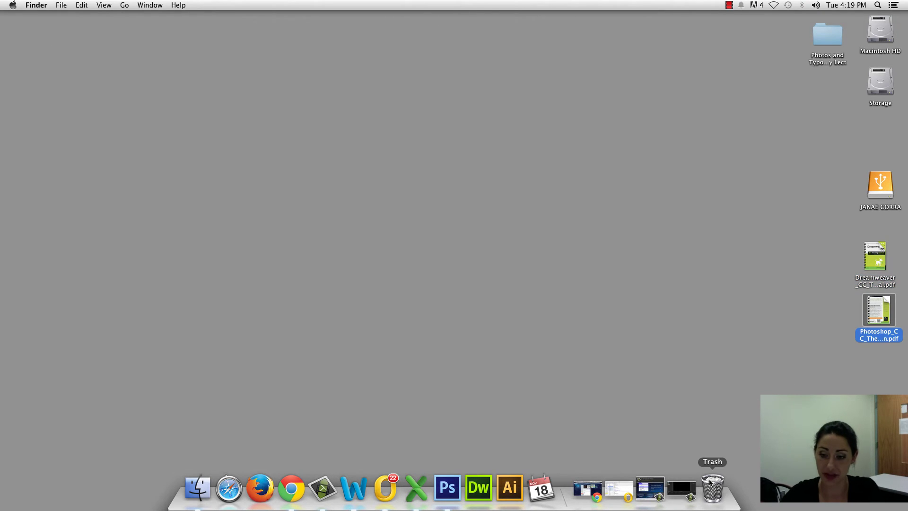
left_click(711, 495)
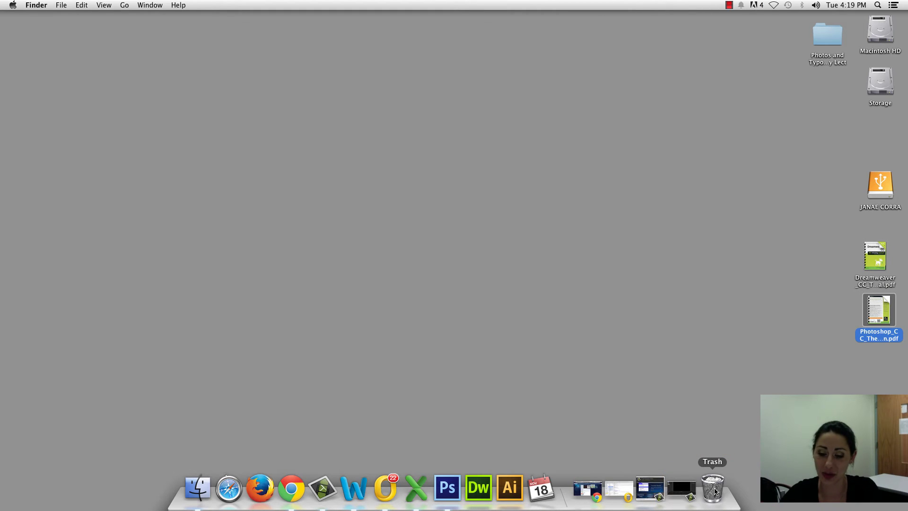
left_click(786, 289)
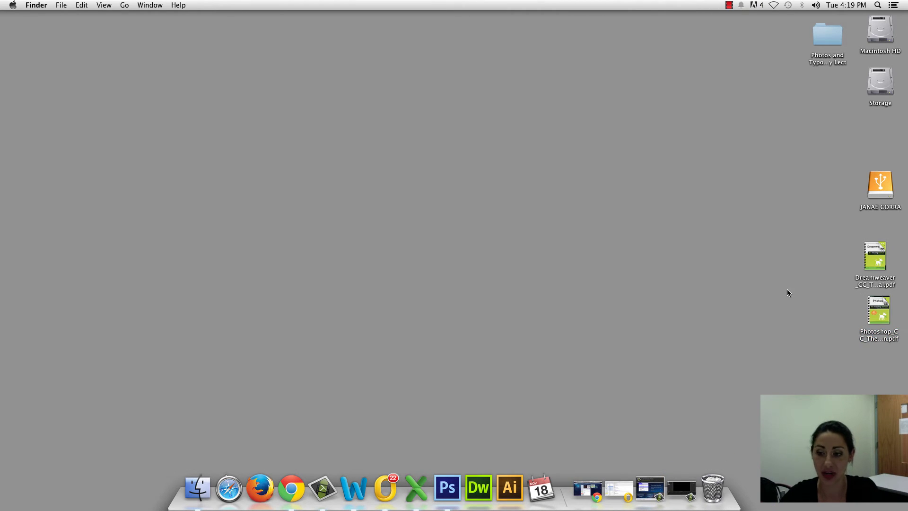
left_click_drag(884, 308, 711, 488)
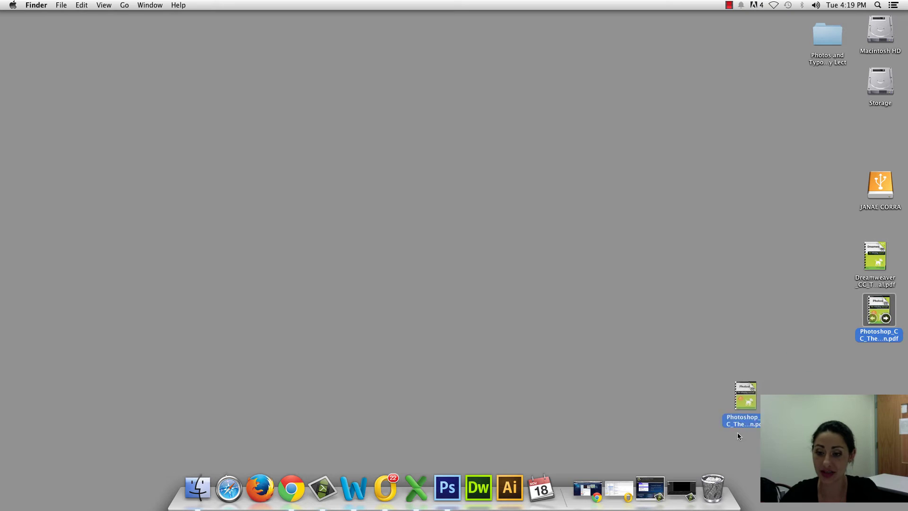
- Recover the Photoshop PDF from the enlarged Trash window and dismiss the test.css alert
left_click(713, 486)
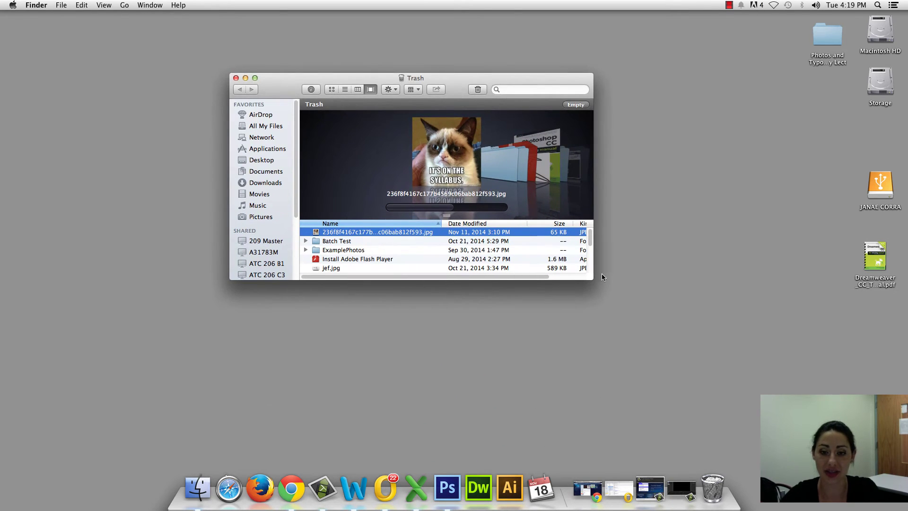
left_click_drag(592, 278, 679, 424)
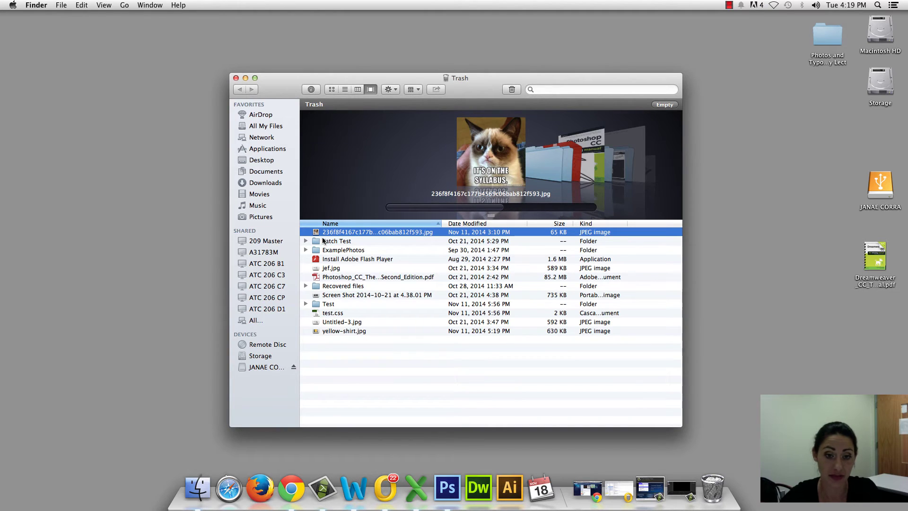
left_click(341, 278)
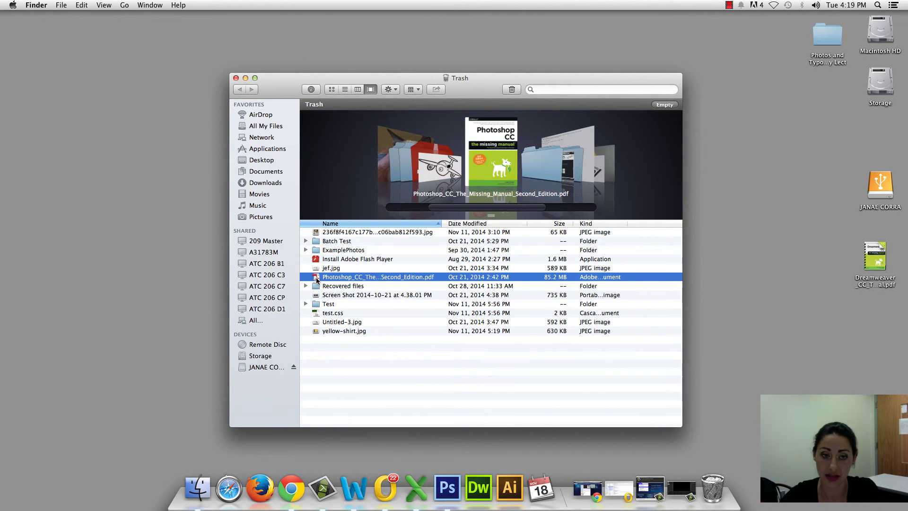
mouse_move(331, 278)
left_mouse_down()
mouse_move(789, 312)
mouse_move(875, 328)
left_mouse_up()
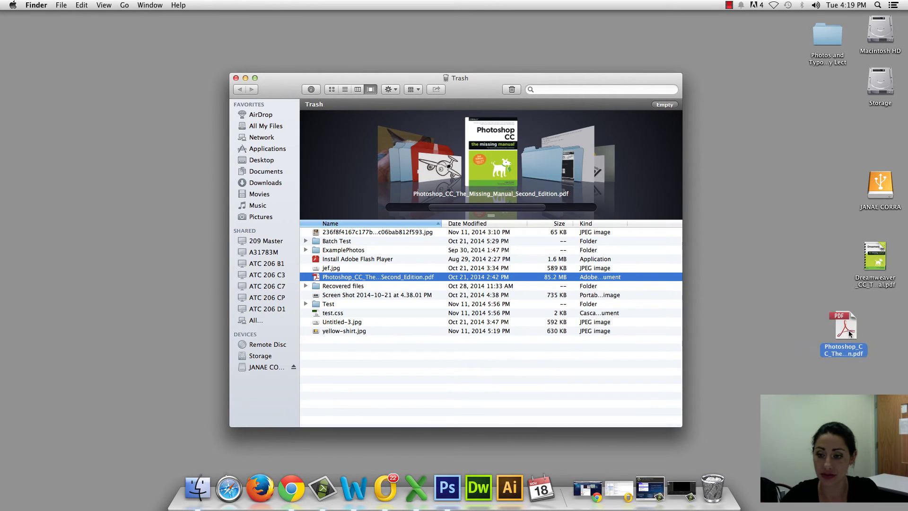
left_click(483, 348)
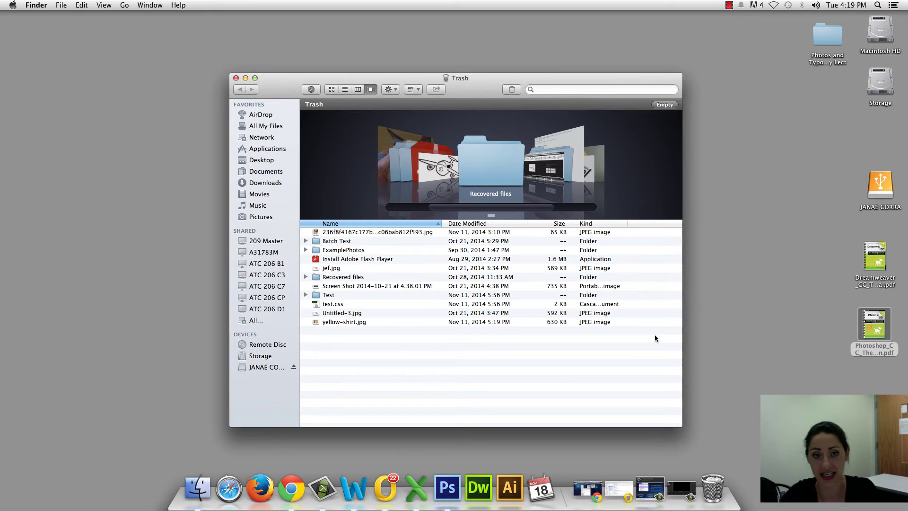
double_click(330, 305)
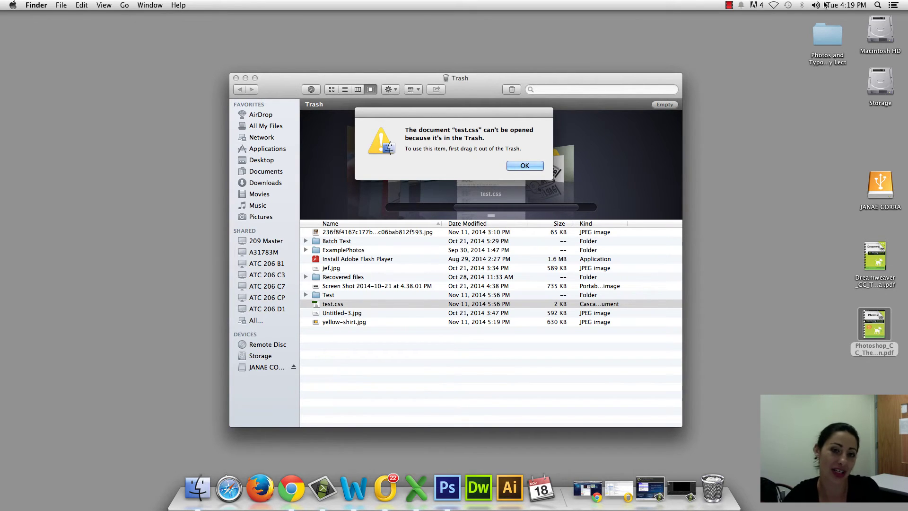
left_click(515, 167)
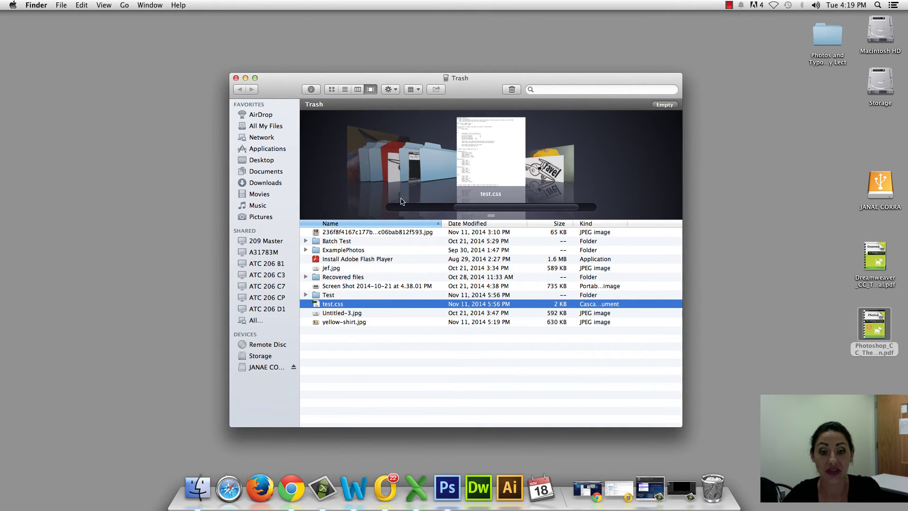
- Select all Trash items with Cmd+A and confirm Empty Trash to erase them
left_click(384, 232)
key("super+a")
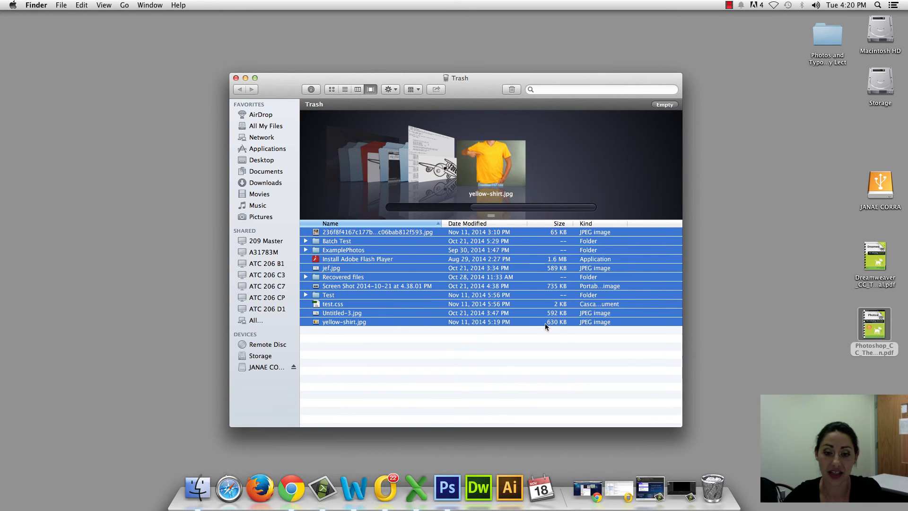
left_click_drag(544, 322, 657, 375)
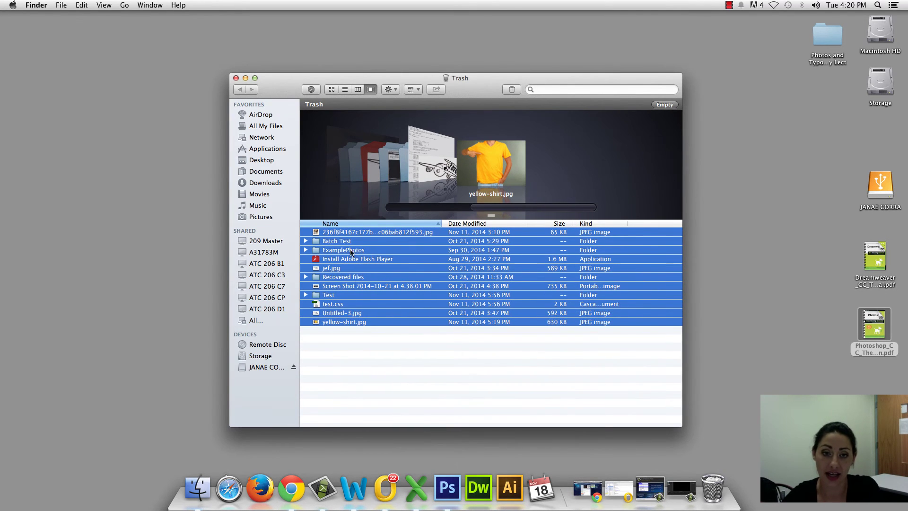
left_click(666, 105)
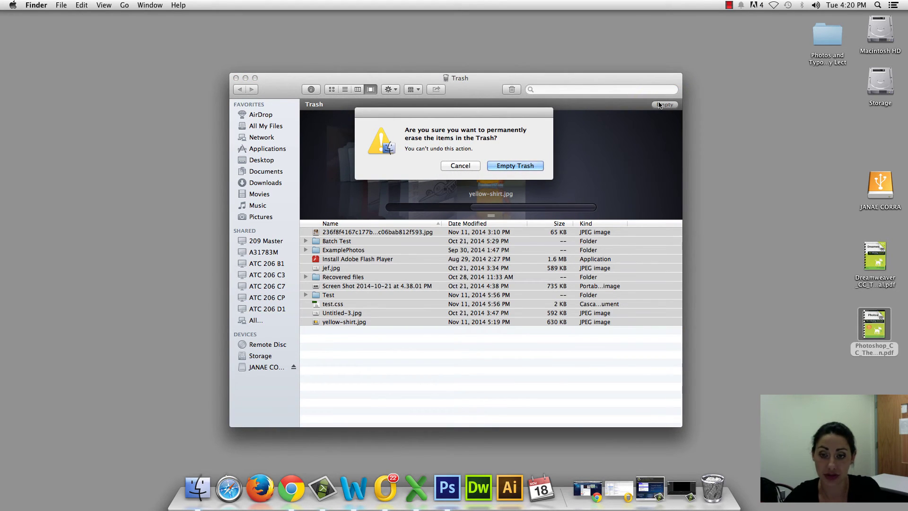
left_click(512, 167)
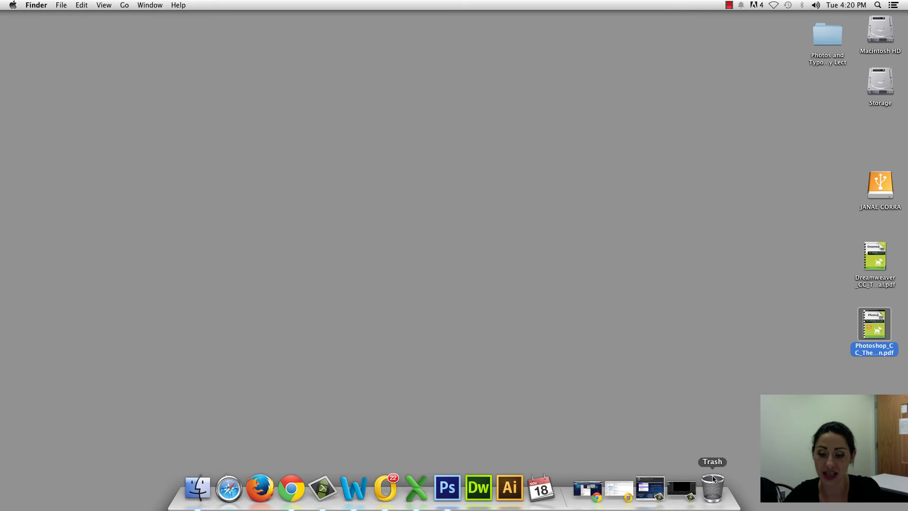
- Switch to Microsoft Word and adjust the volume with the menu-bar slider
key("super+Tab")
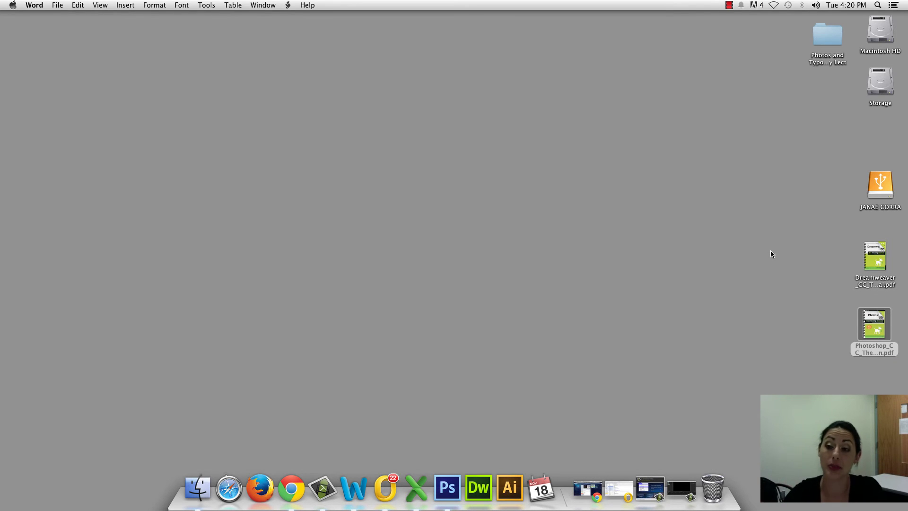
left_click(817, 5)
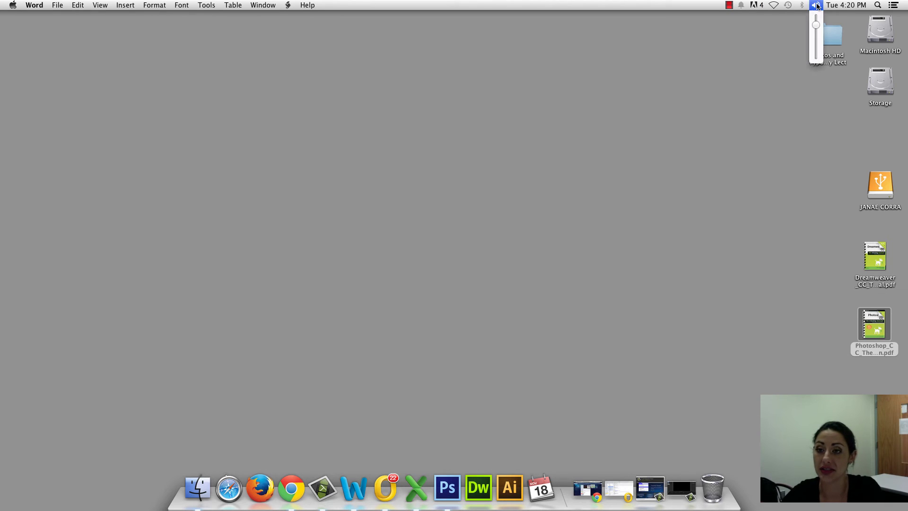
left_click_drag(816, 24, 816, 48)
left_click(816, 5)
left_click(816, 5)
left_click(820, 35)
left_click(815, 6)
left_click_drag(815, 36, 817, 22)
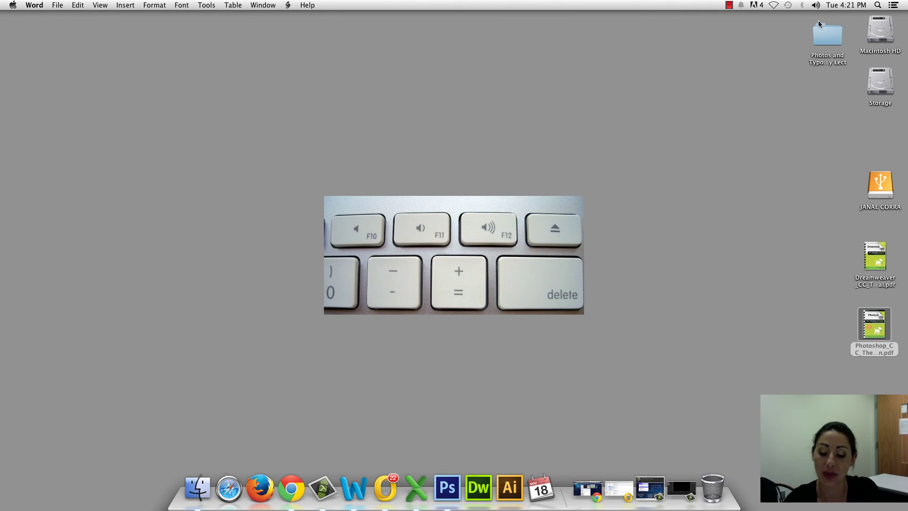
- Raise and lower the volume with F12 and F11, then mute and unmute with F10
key("F12")
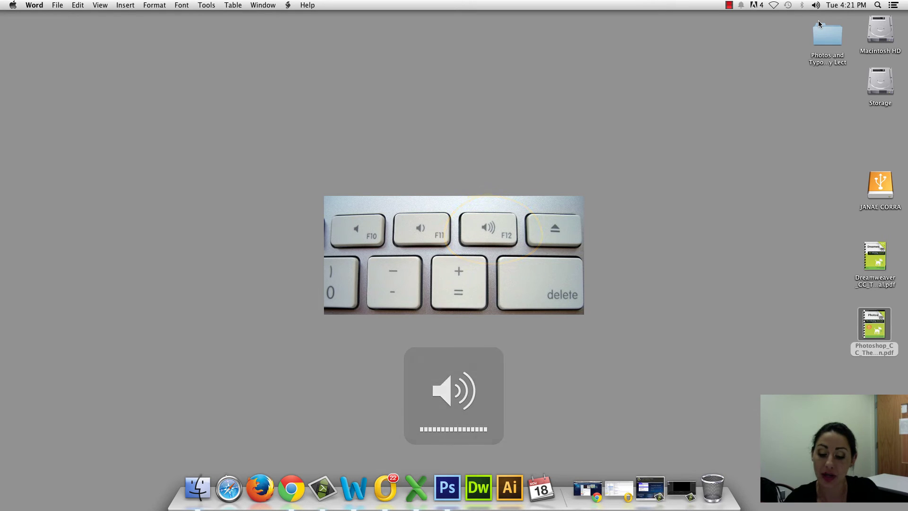
key("F11")
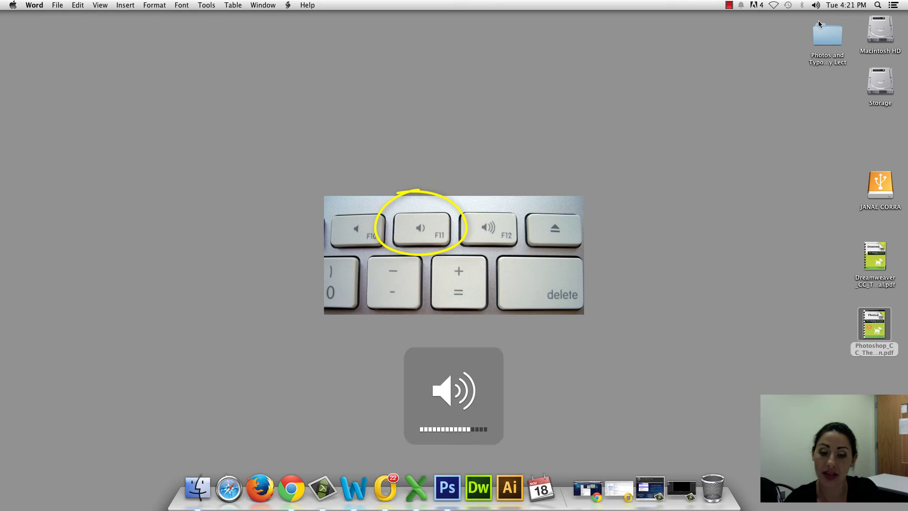
key("F11")
key("F11")
key("F11")
key("F11")
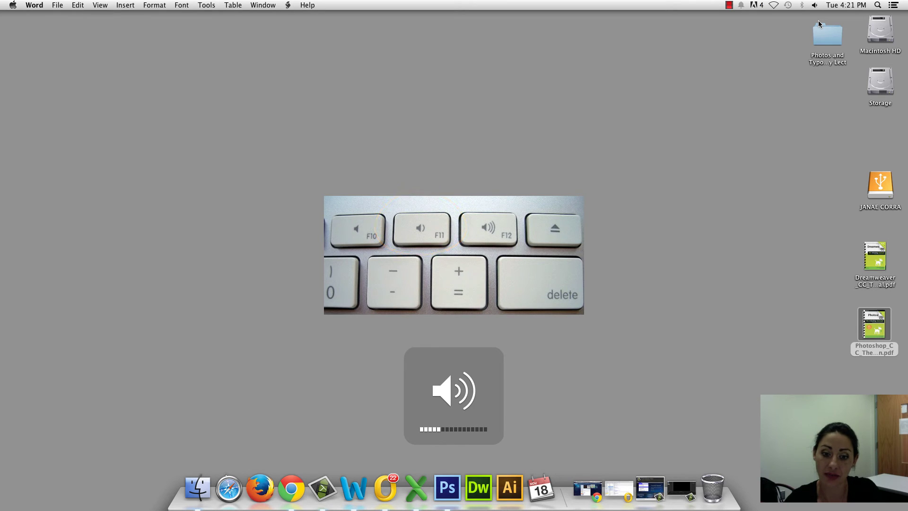
key("F12")
key("F12")
key("F12")
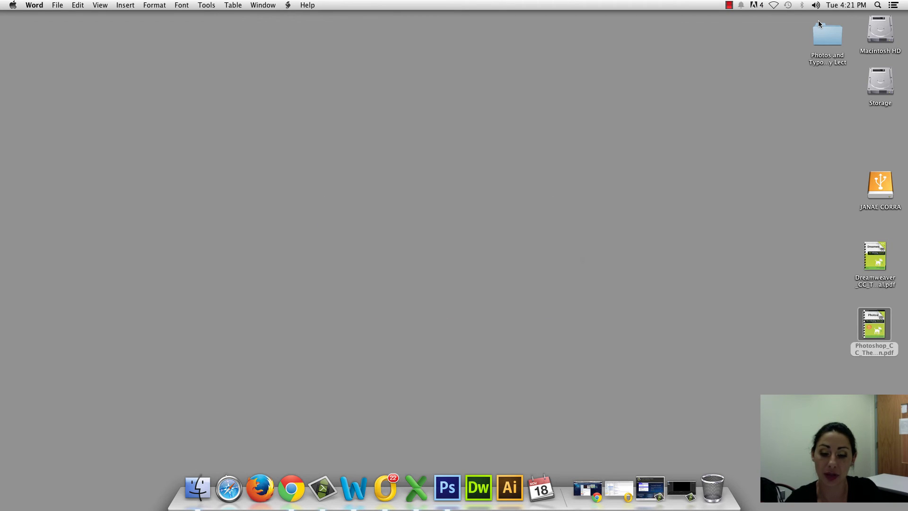
key("F10")
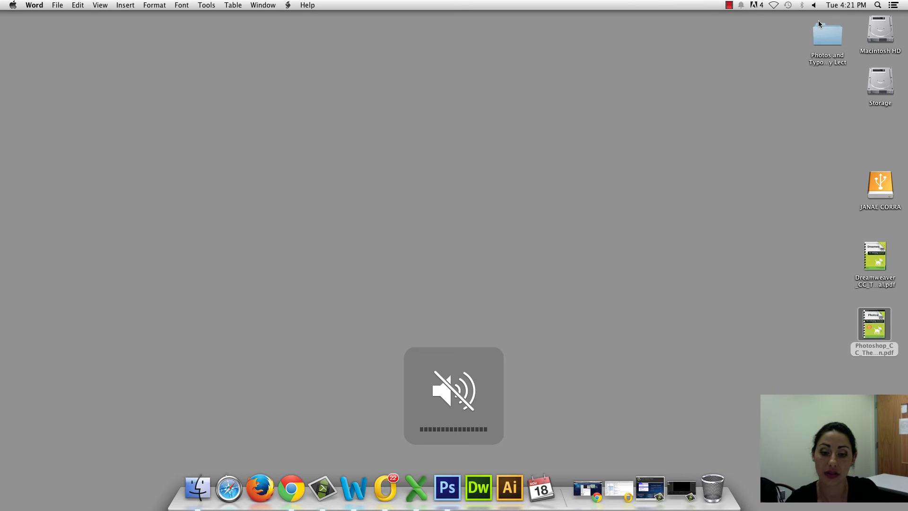
key("F10")
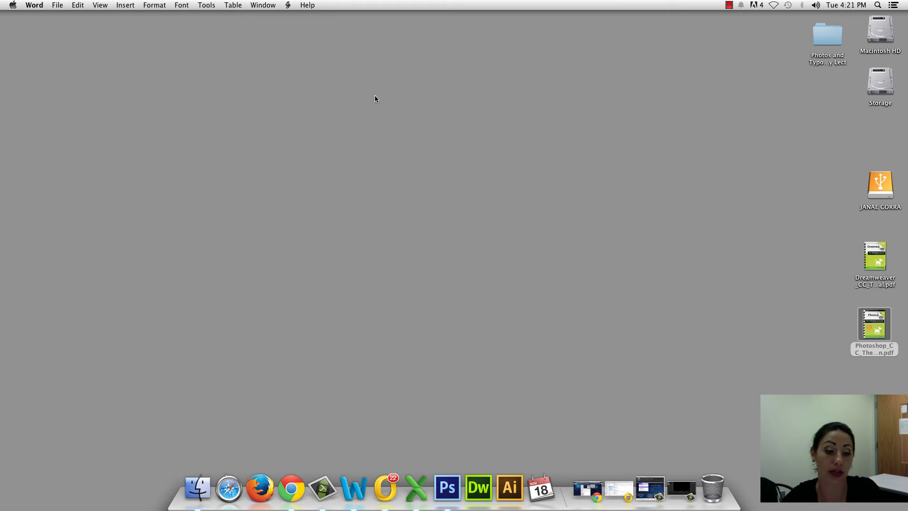
- Open a new Finder window on Applications in column view and launch System Preferences
left_click(196, 489)
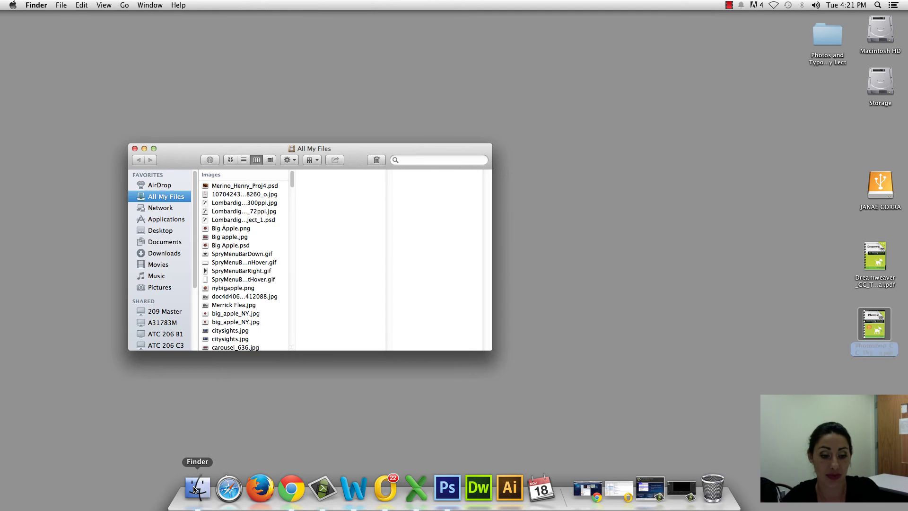
left_click(167, 219)
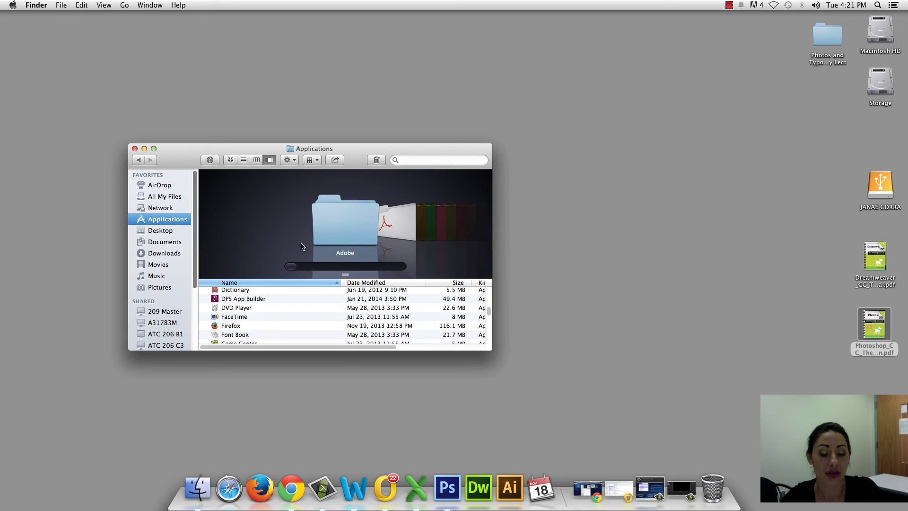
left_click(255, 160)
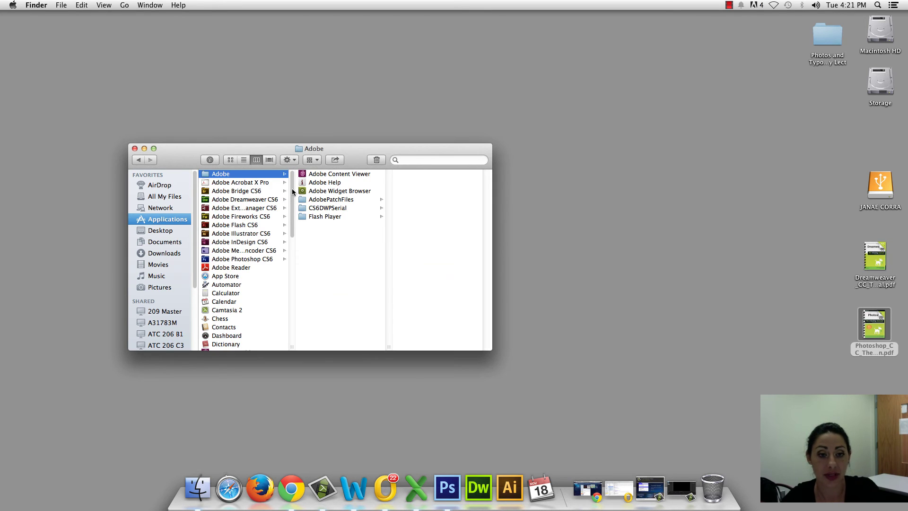
left_click_drag(293, 193, 293, 315)
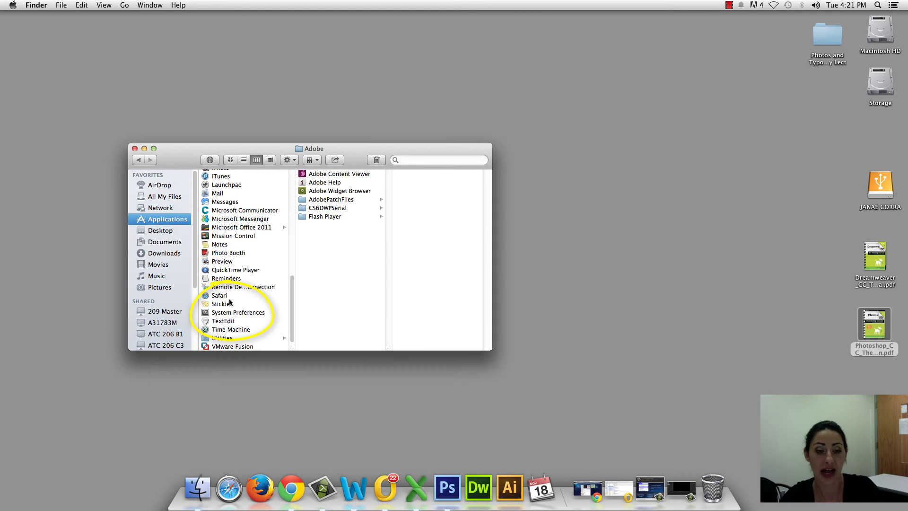
left_click(248, 313)
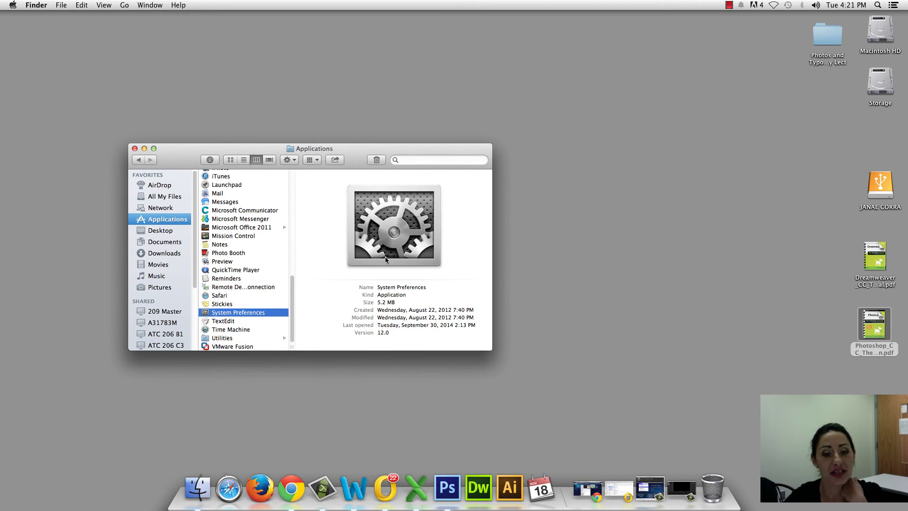
double_click(254, 313)
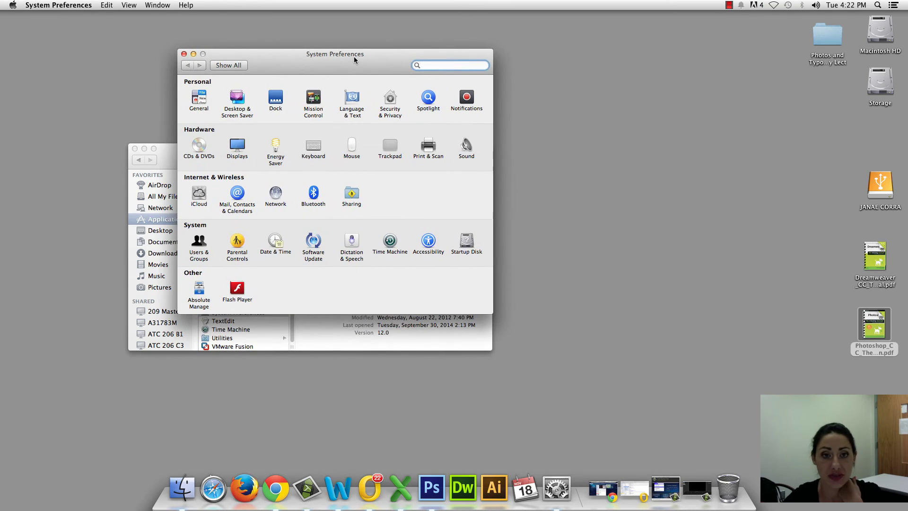
- Visit Sound, then set the Mouse pane's right button to Secondary Button
left_click(467, 146)
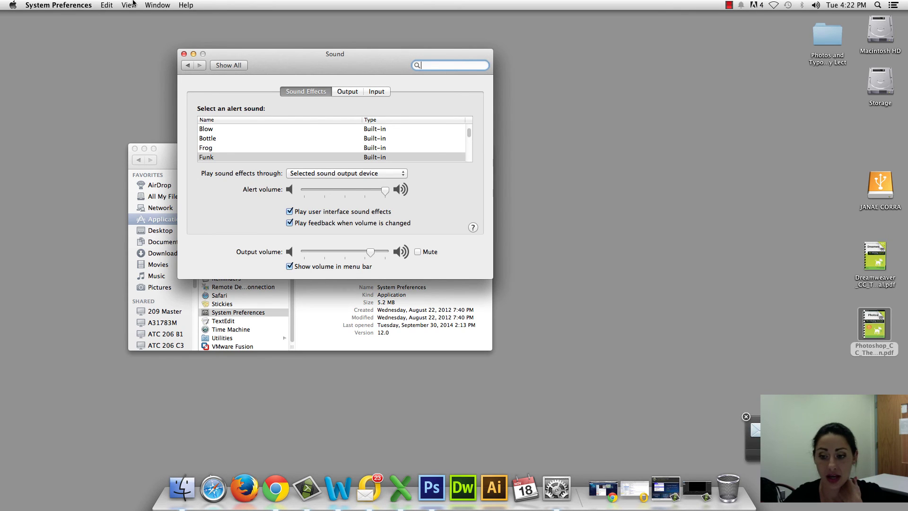
left_click(189, 65)
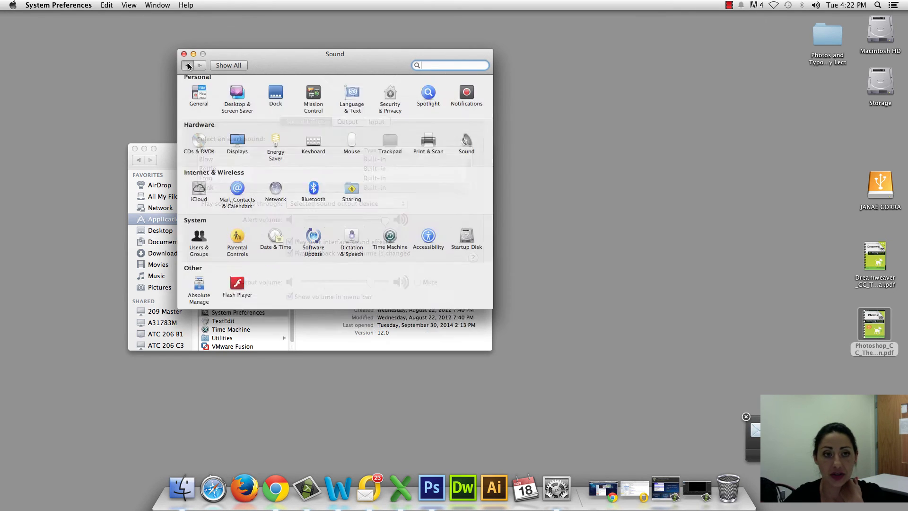
left_click(351, 150)
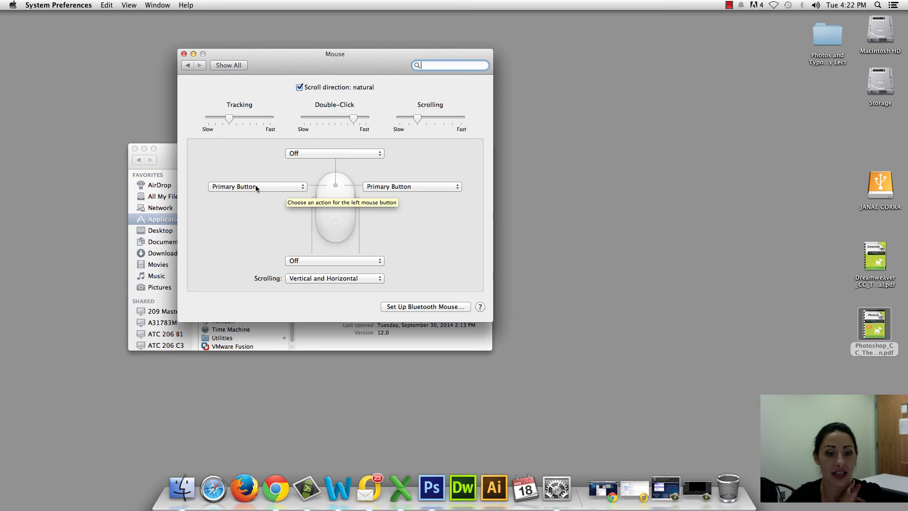
left_click(387, 188)
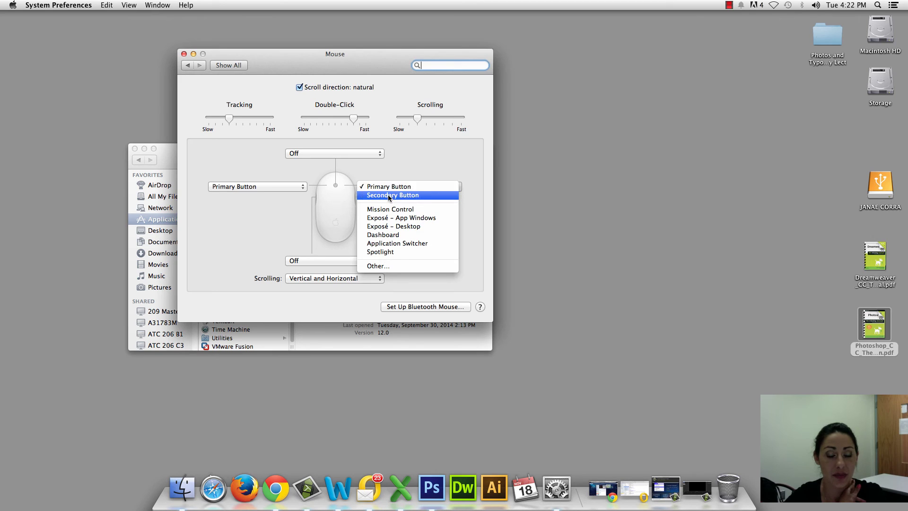
left_click(389, 196)
- Right-click the desktop several times to test the context menu, then dismiss it
right_click(664, 143)
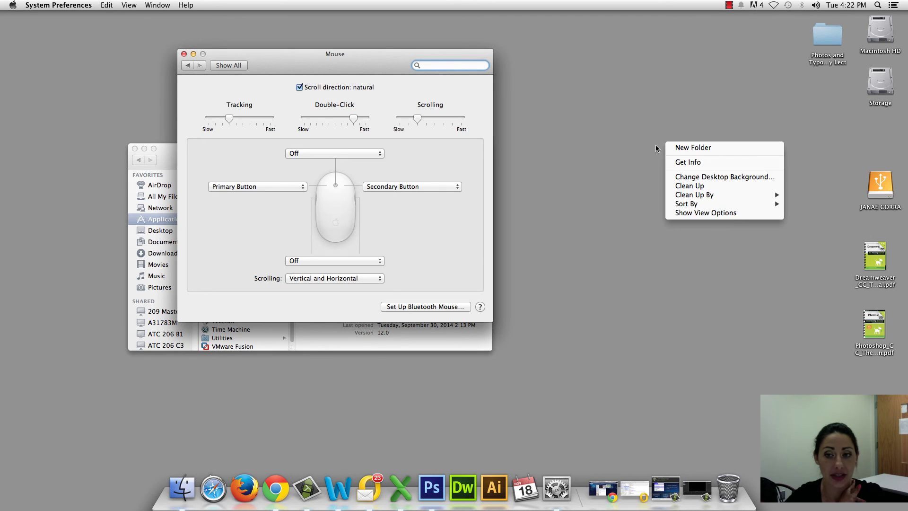
right_click(648, 145)
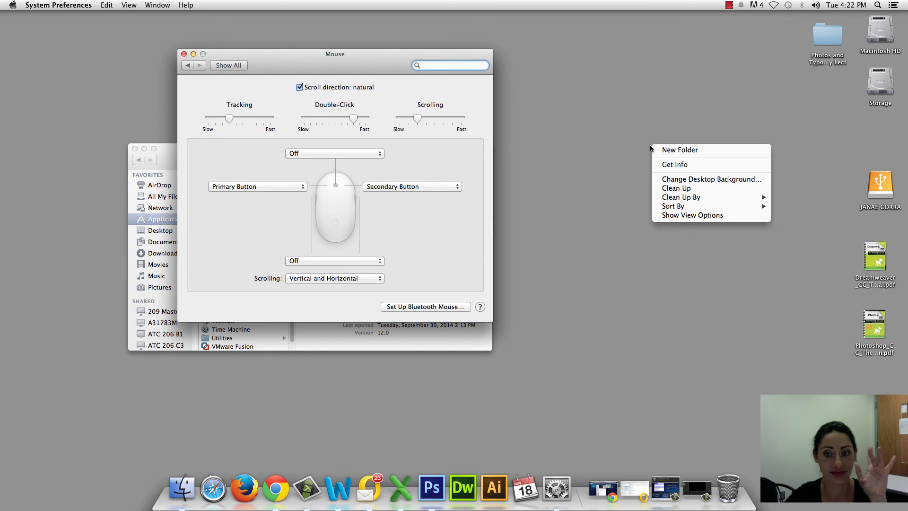
right_click(603, 143)
right_click(622, 233)
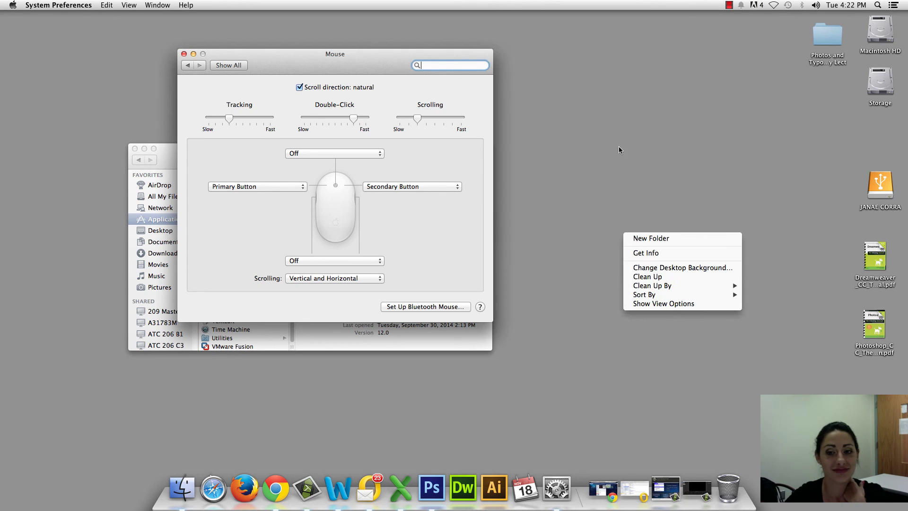
right_click(610, 134)
left_click(700, 142)
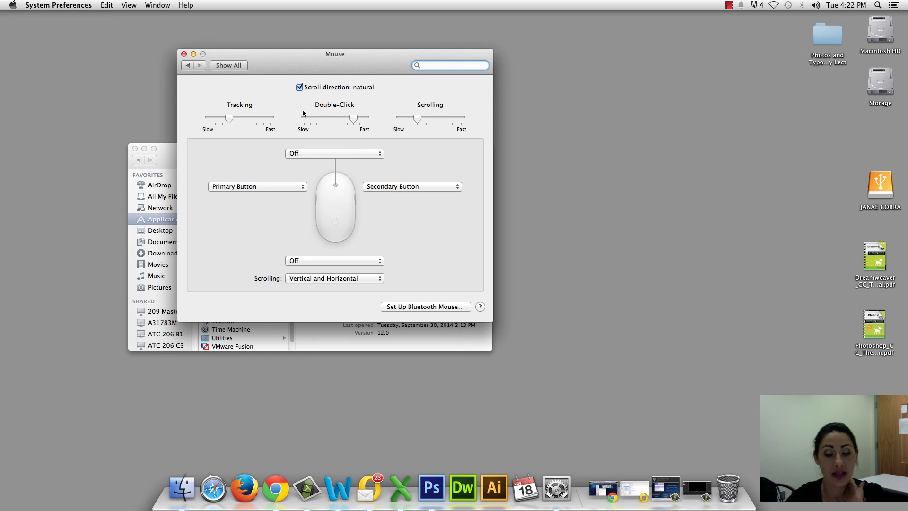
- In Dock preferences, return the Dock to medium size and lower magnification to minimum
left_click(186, 65)
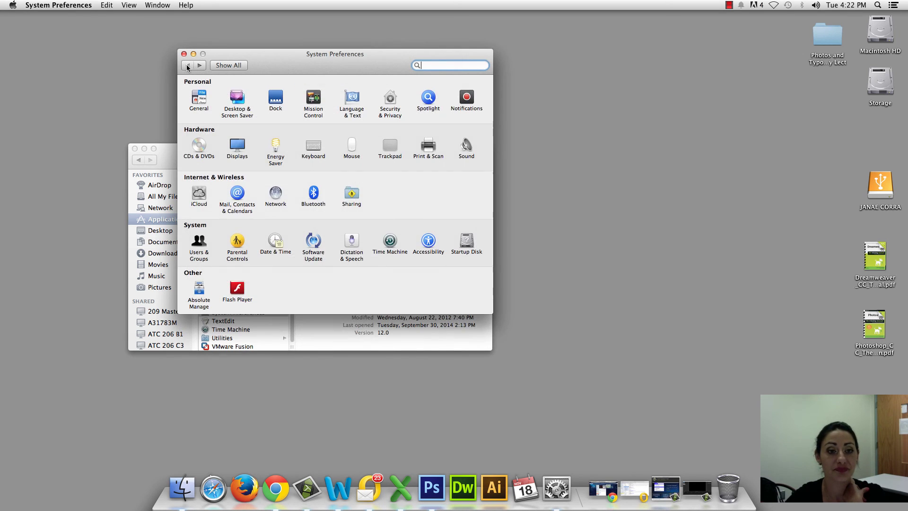
left_click(268, 101)
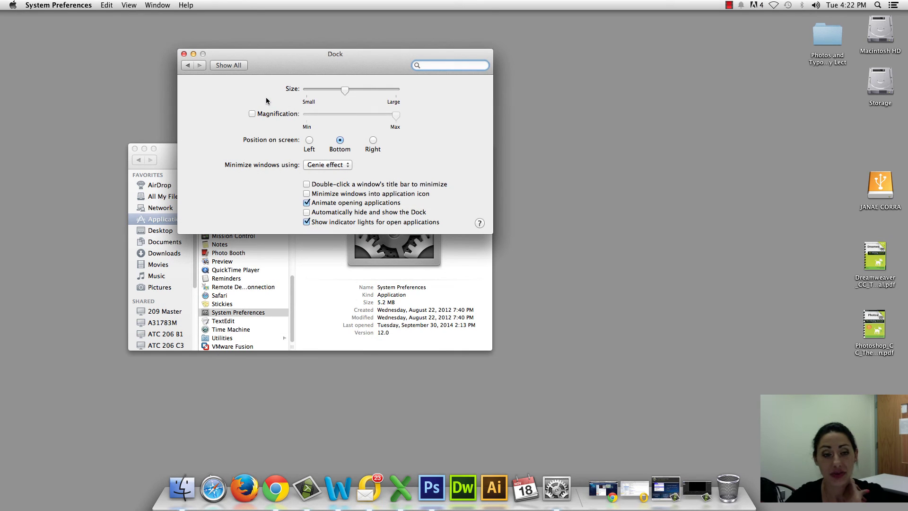
mouse_move(345, 91)
left_mouse_down()
mouse_move(284, 91)
mouse_move(458, 108)
left_mouse_up()
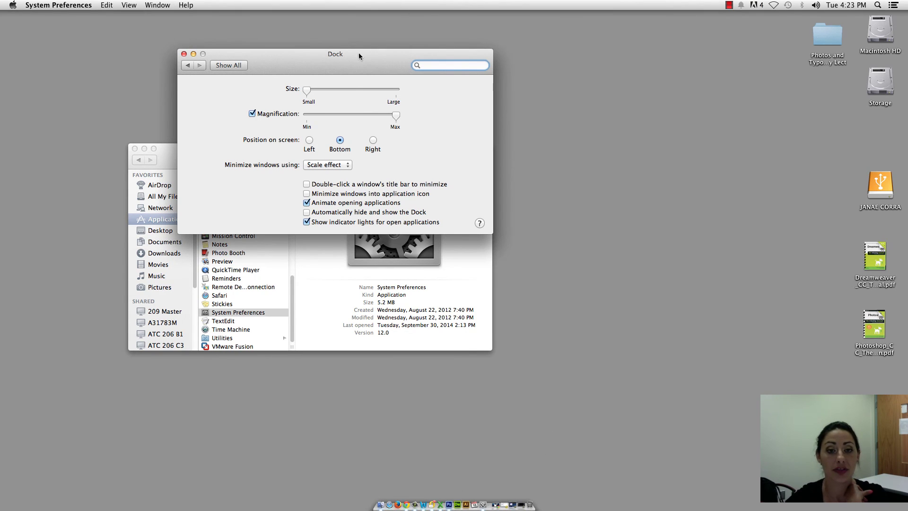
left_click(344, 90)
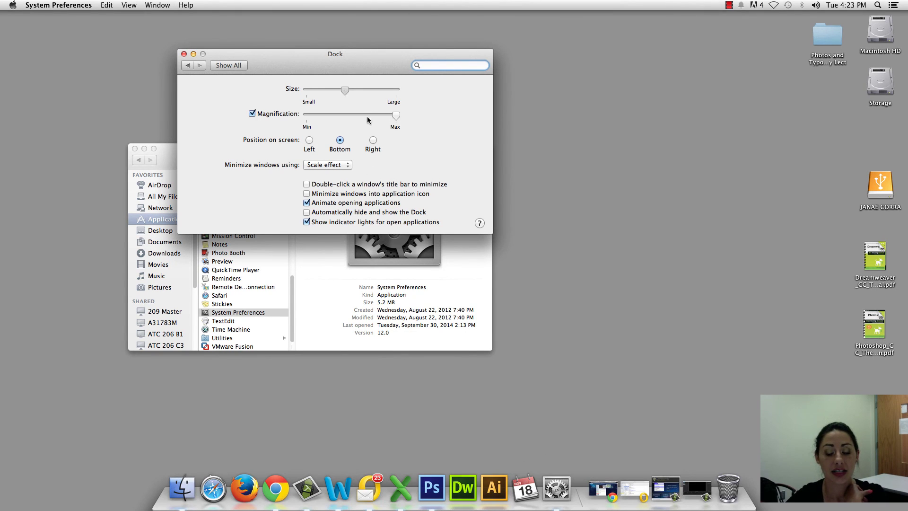
left_click(348, 115)
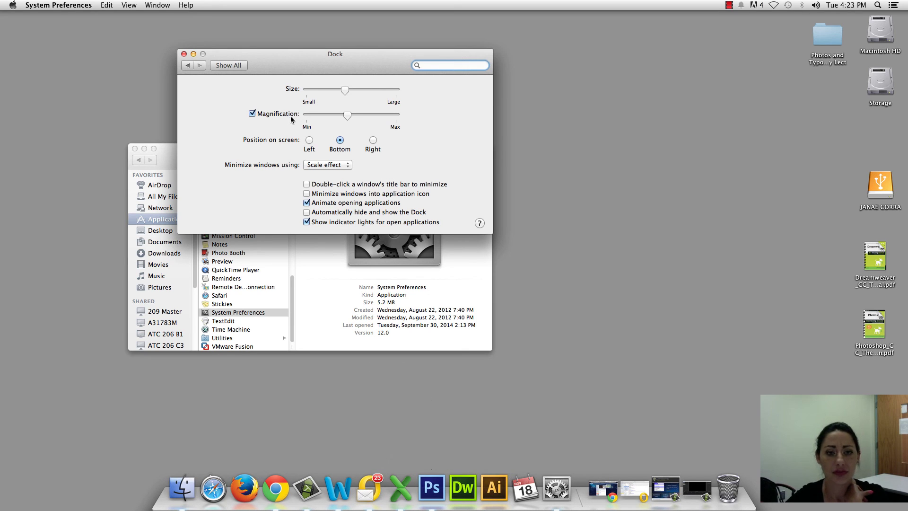
left_click(307, 115)
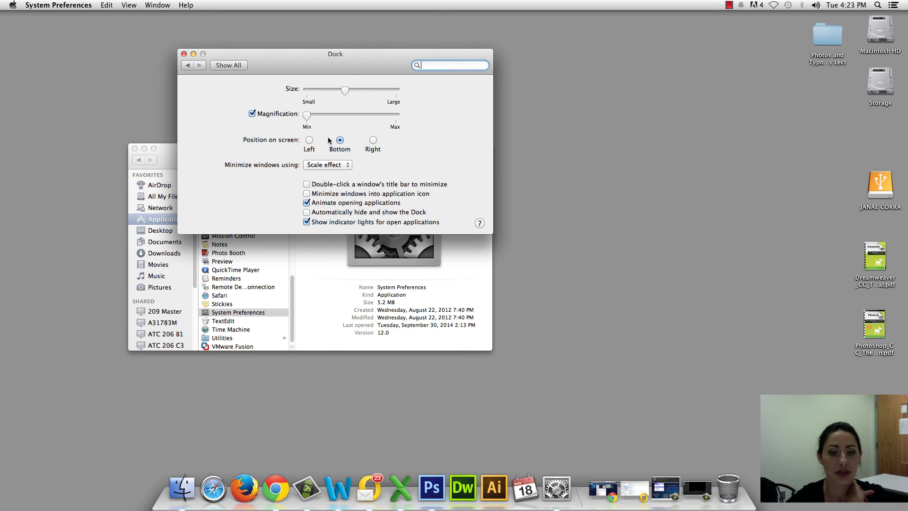
- Turn off Dock magnification, quit System Preferences, and close the Applications window
left_click(263, 117)
left_click(184, 55)
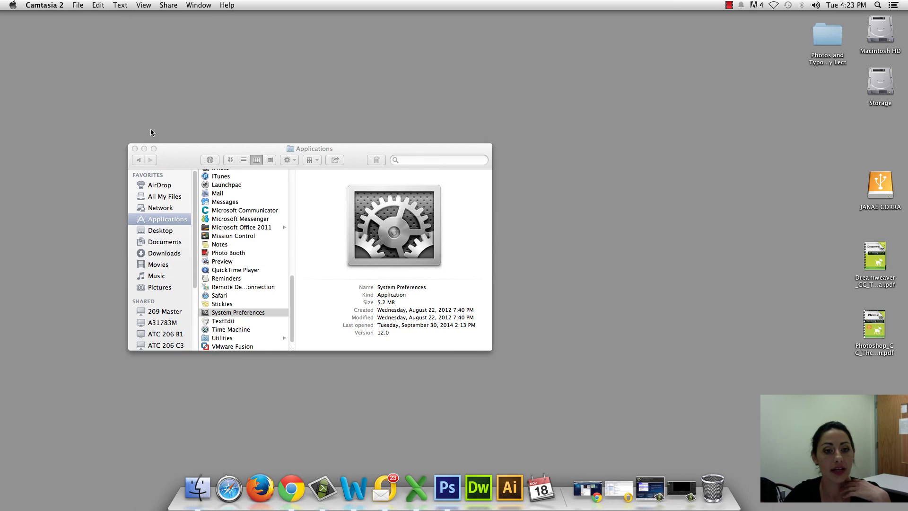
left_click(135, 149)
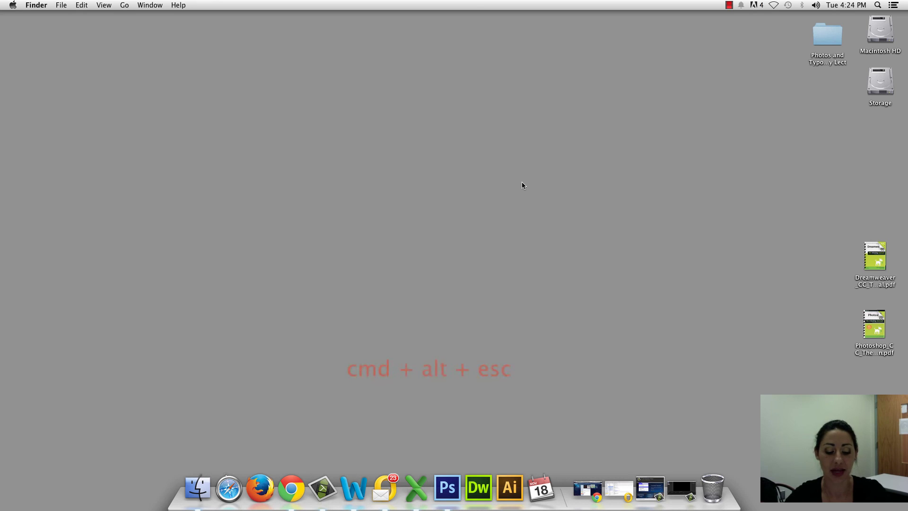
- Open Force Quit Applications, select Microsoft Excel, and confirm Force Quit
key("ctrl+alt+Escape")
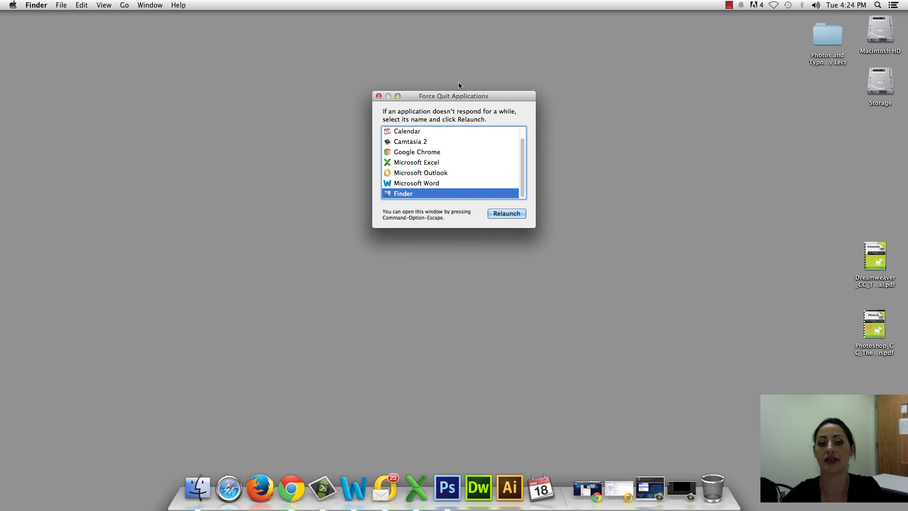
left_click(415, 151)
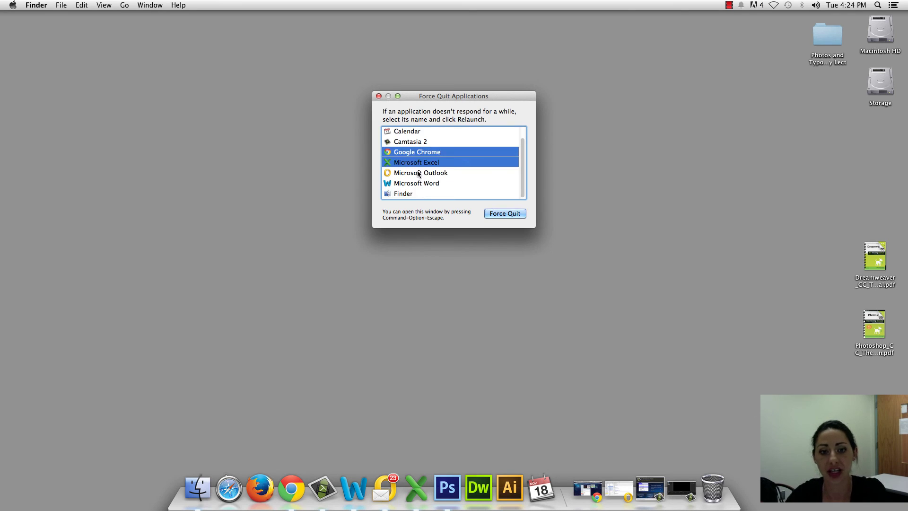
left_click(410, 173)
left_click(487, 186)
key("Up")
key("Up")
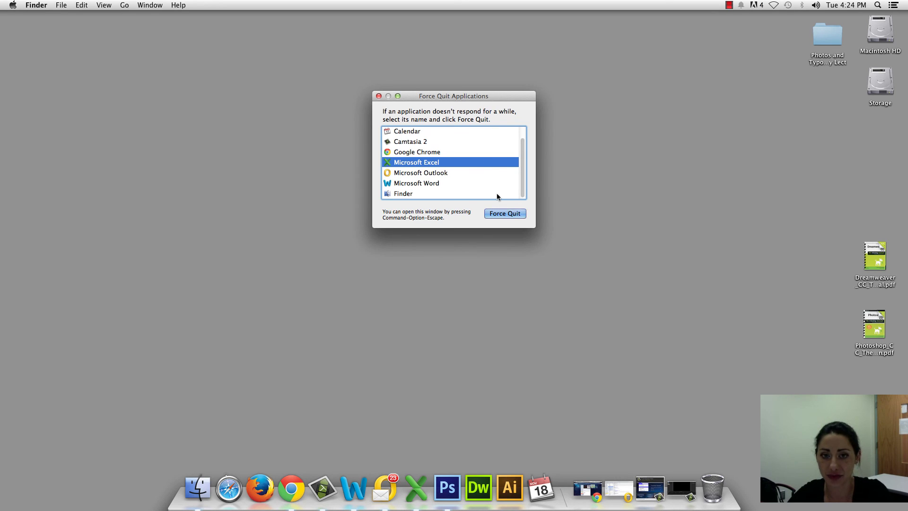
left_click(513, 214)
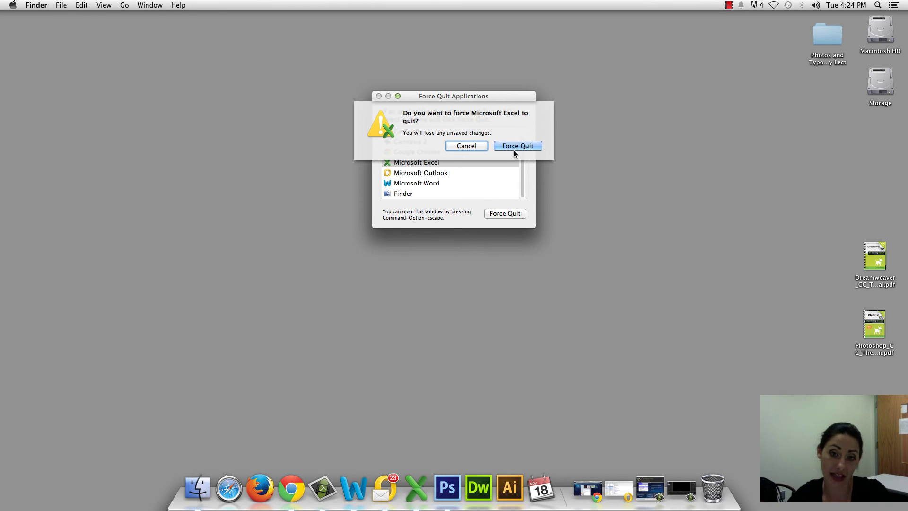
left_click(514, 145)
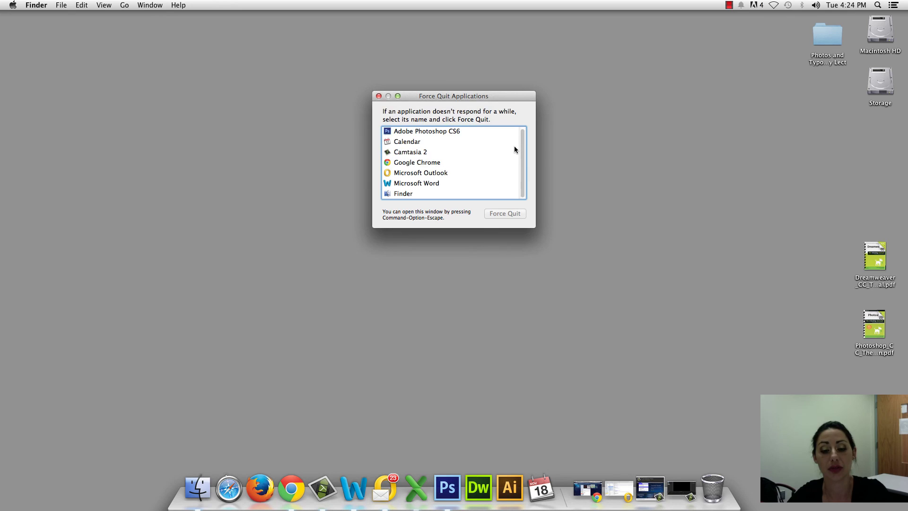